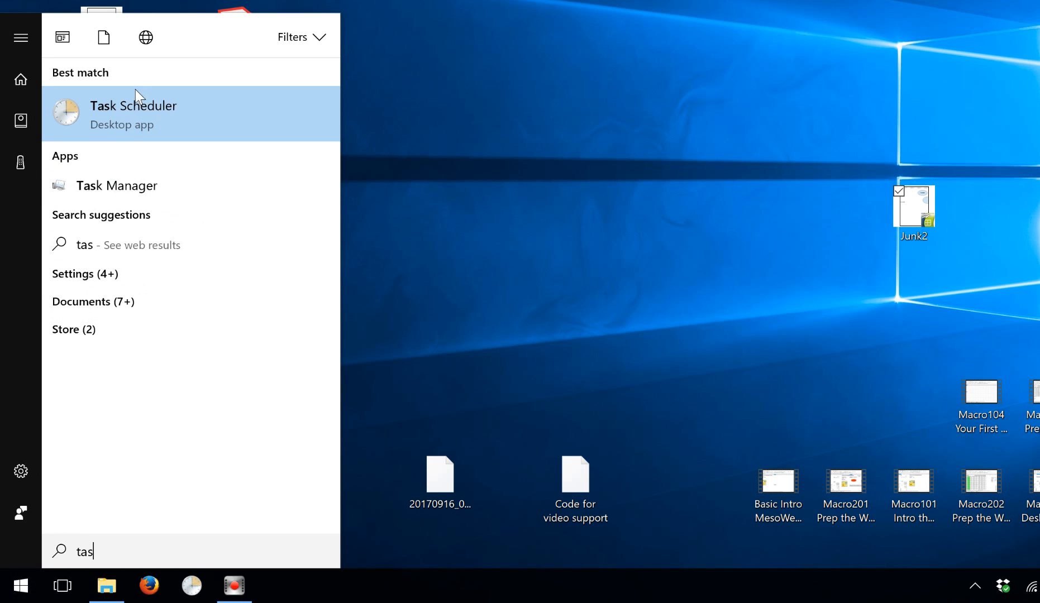
Launch Task Scheduler from a Start menu search for 'tas'.
left_click(132, 103)
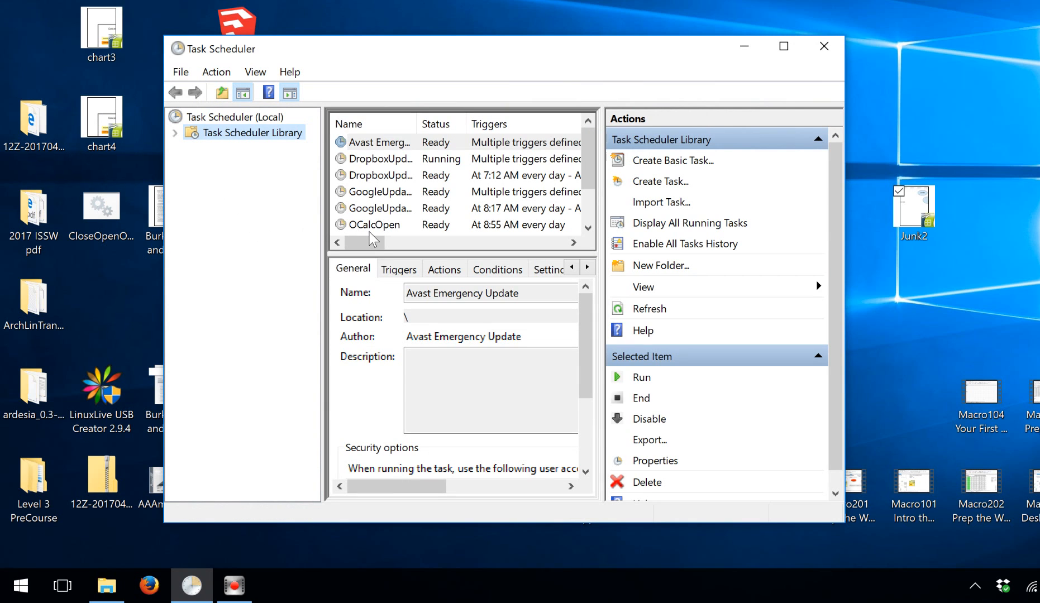
Delete the old OCalcOpen task from the Task Scheduler Library and confirm the deletion.
left_click(409, 225)
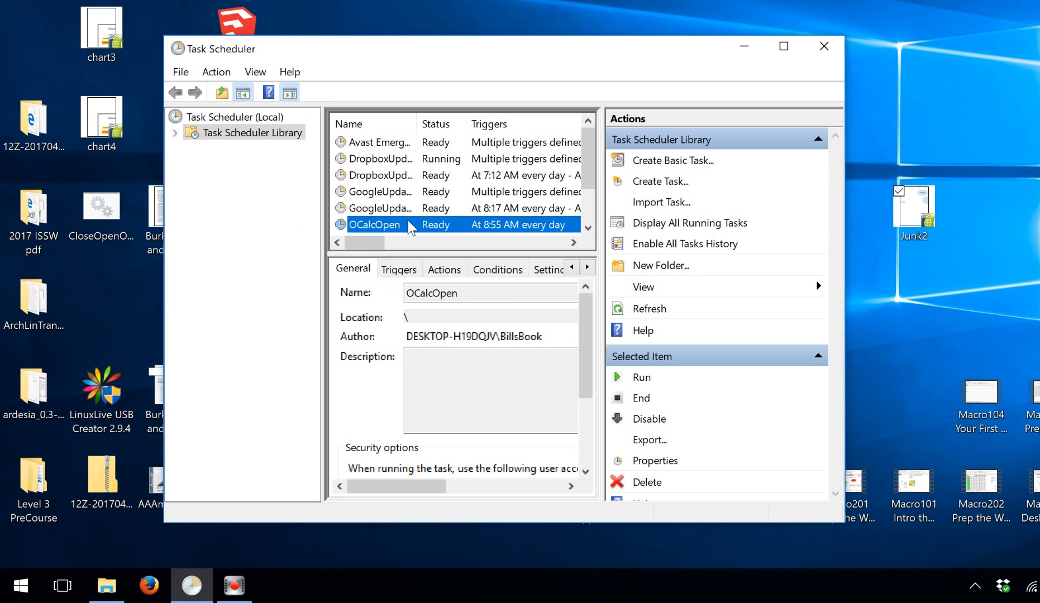
left_click(650, 483)
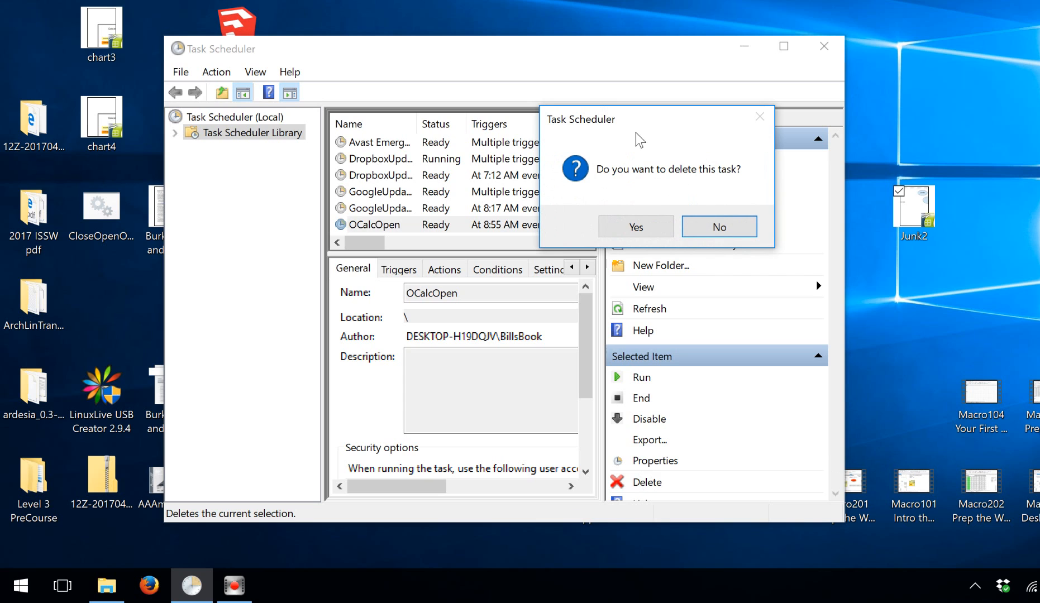
left_click(640, 222)
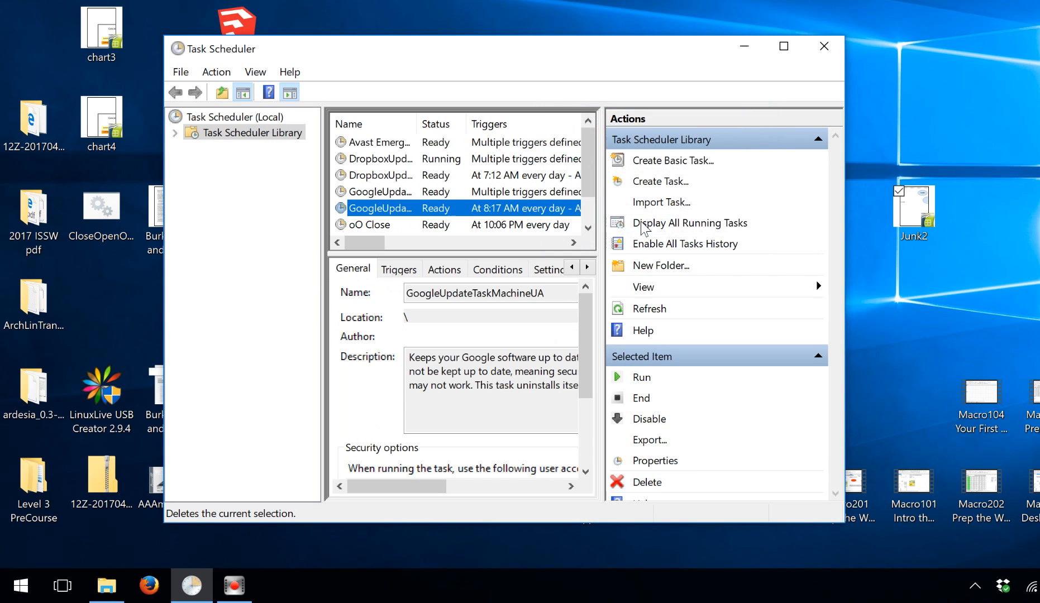
Create a new task named oCalcOpen that runs with highest privileges.
left_click(674, 183)
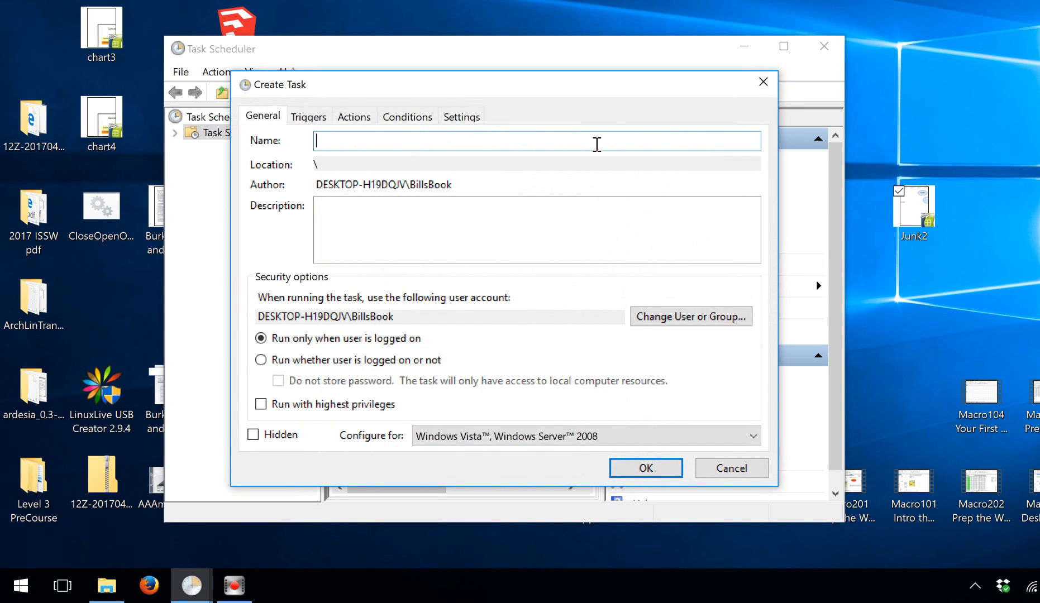
type("oCalcOpen")
left_click(260, 405)
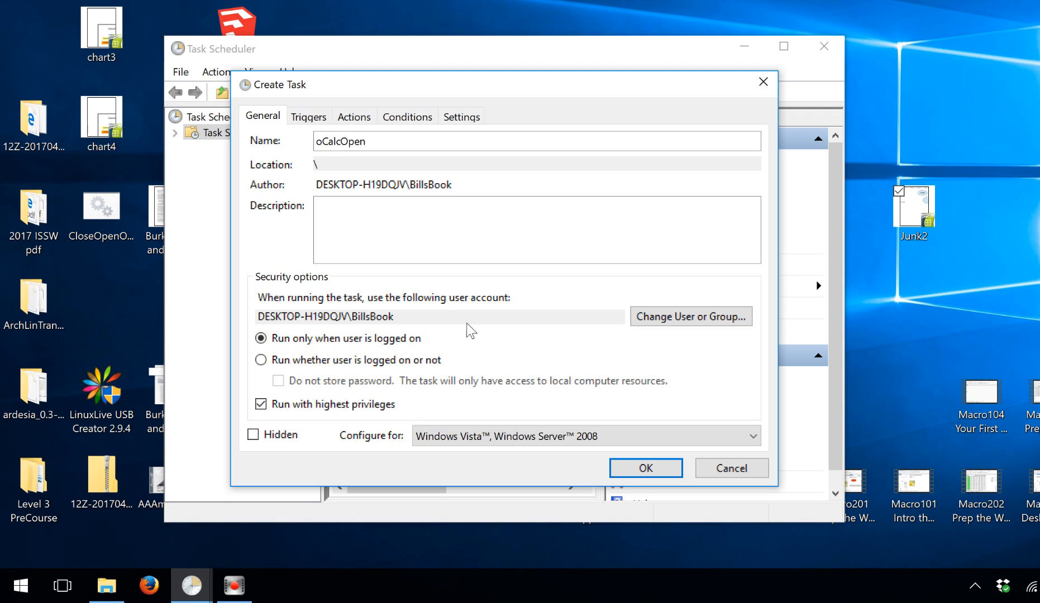
left_click(311, 122)
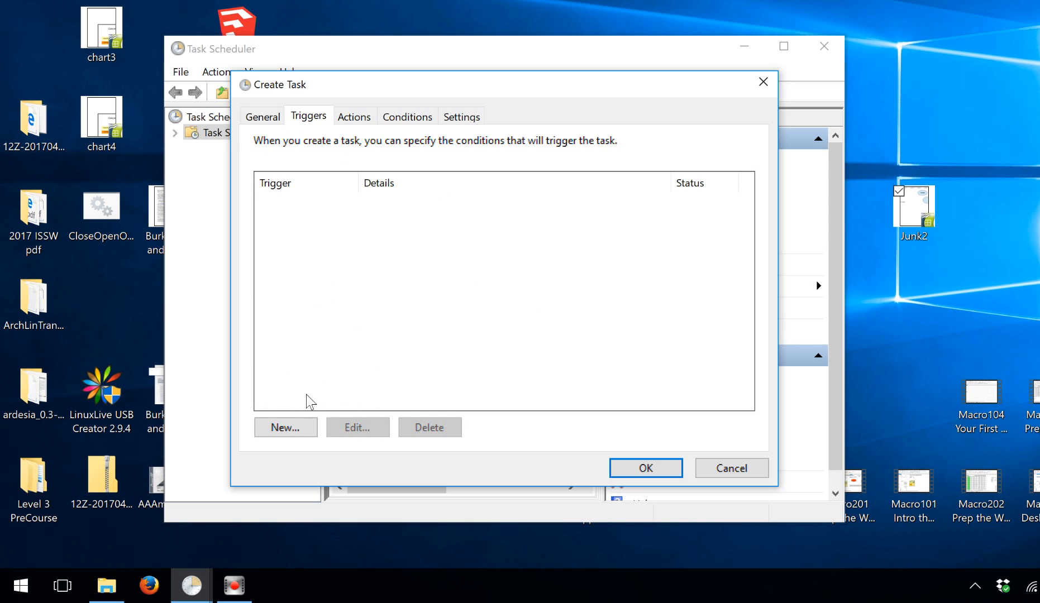
Add a one-time trigger at 9:00 AM on 10/15/2017 that stops the task after 30 minutes.
left_click(295, 420)
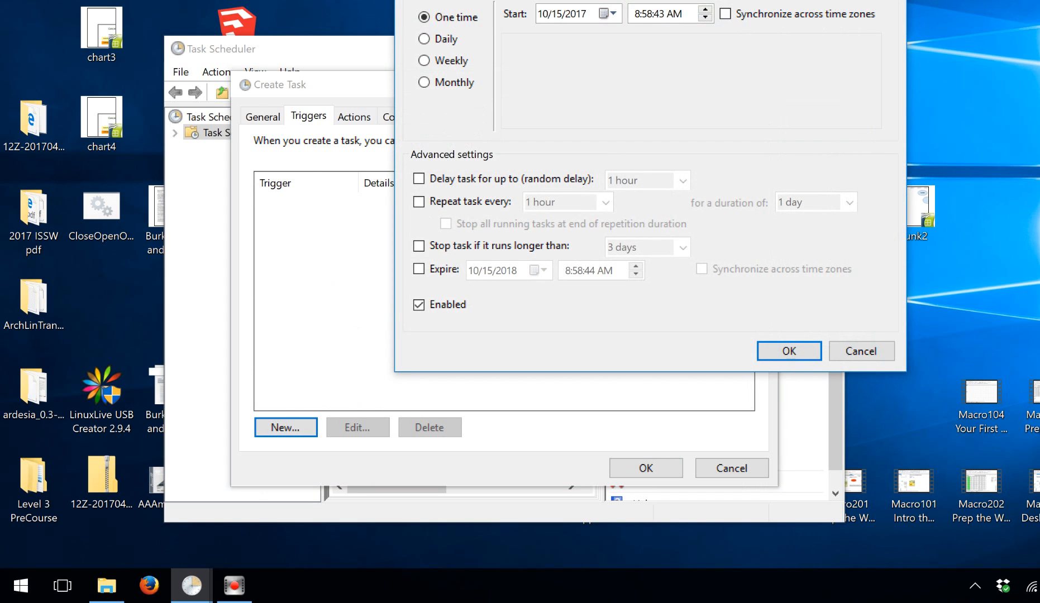
left_click_drag(690, 0, 618, 28)
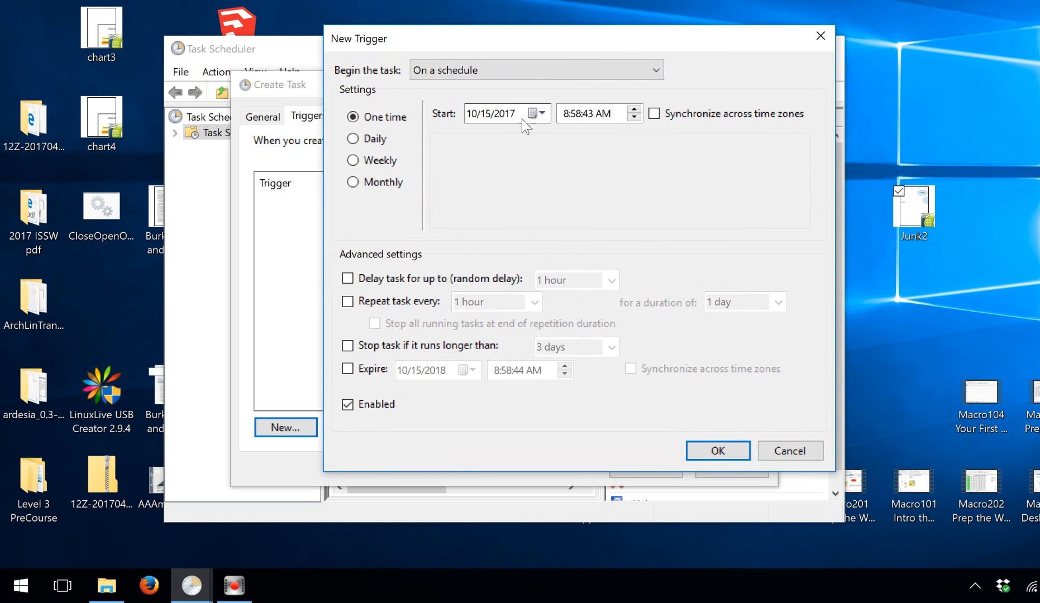
left_click(575, 115)
left_click(587, 114)
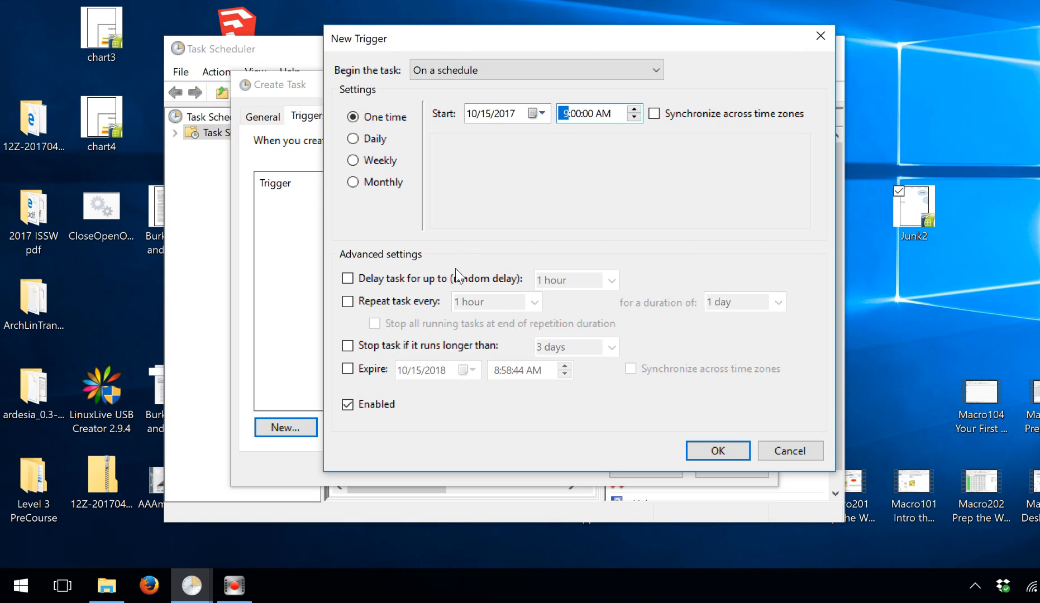
left_click(346, 344)
left_click(613, 353)
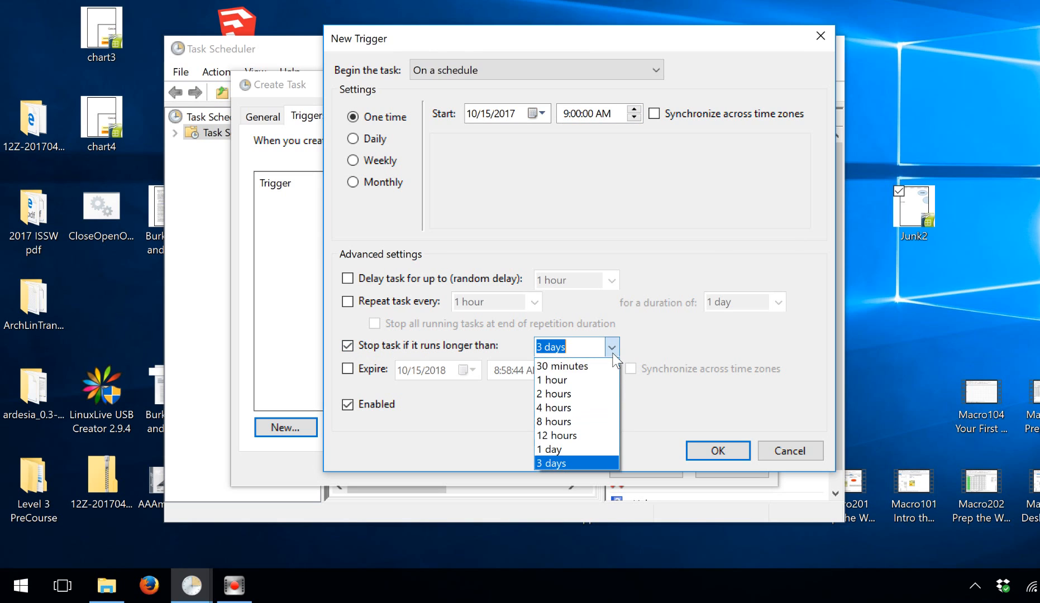
left_click(592, 366)
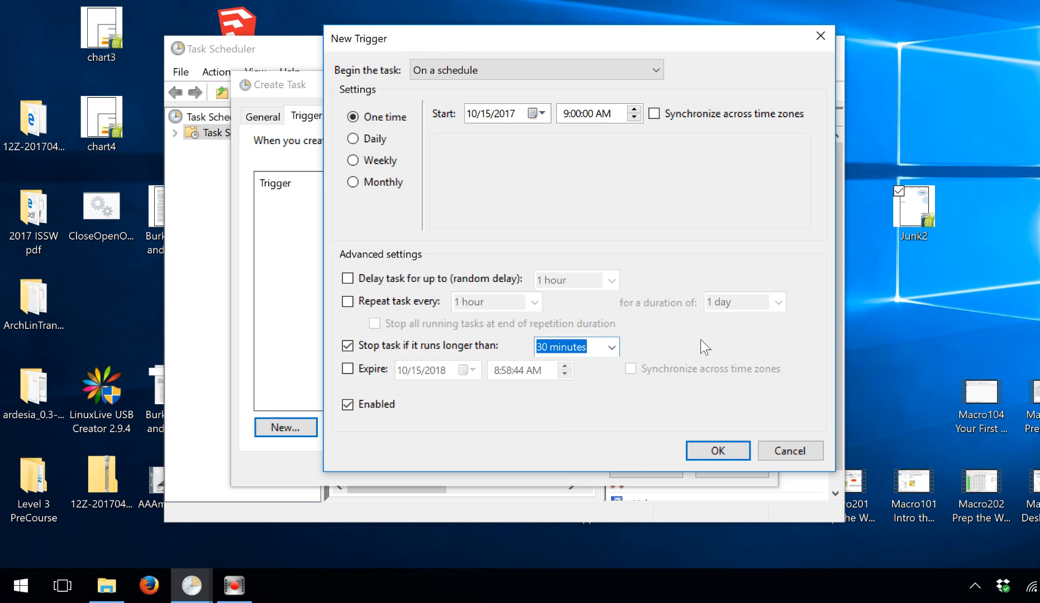
left_click(716, 450)
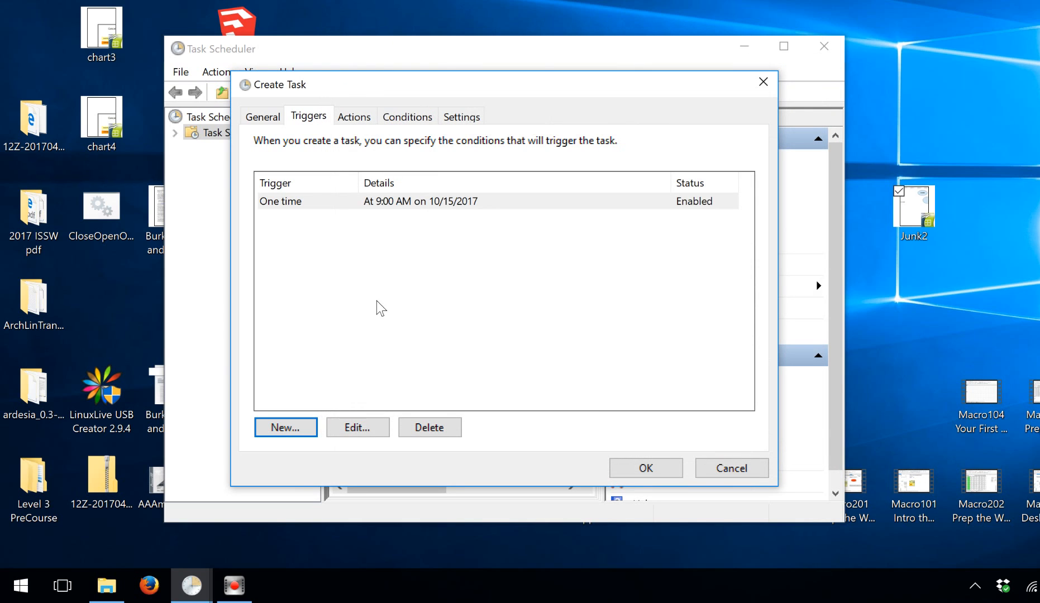
Add a new action to the task and browse for the program it should start.
left_click(359, 116)
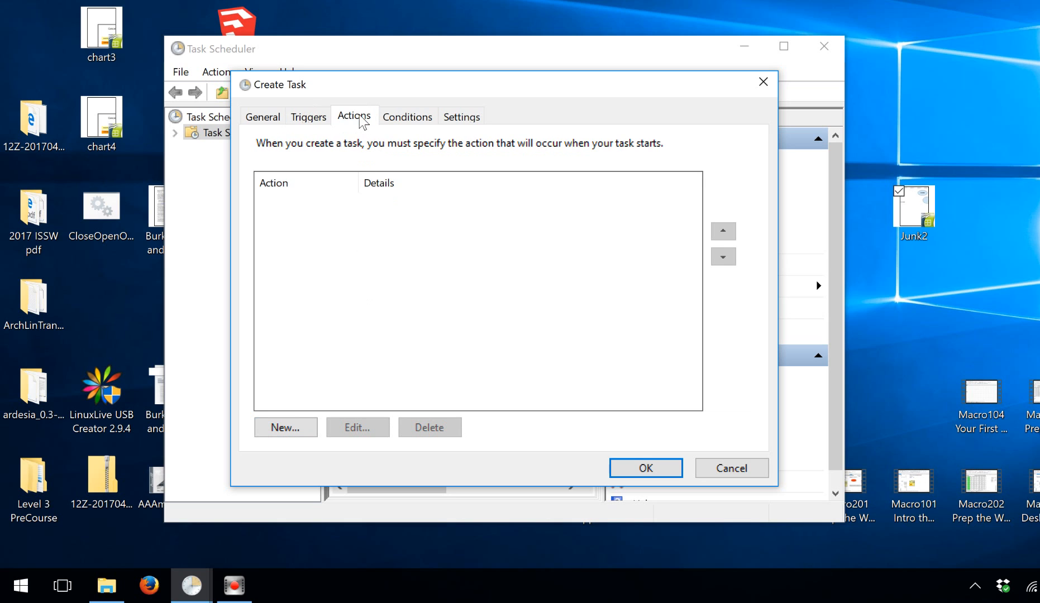
left_click(285, 424)
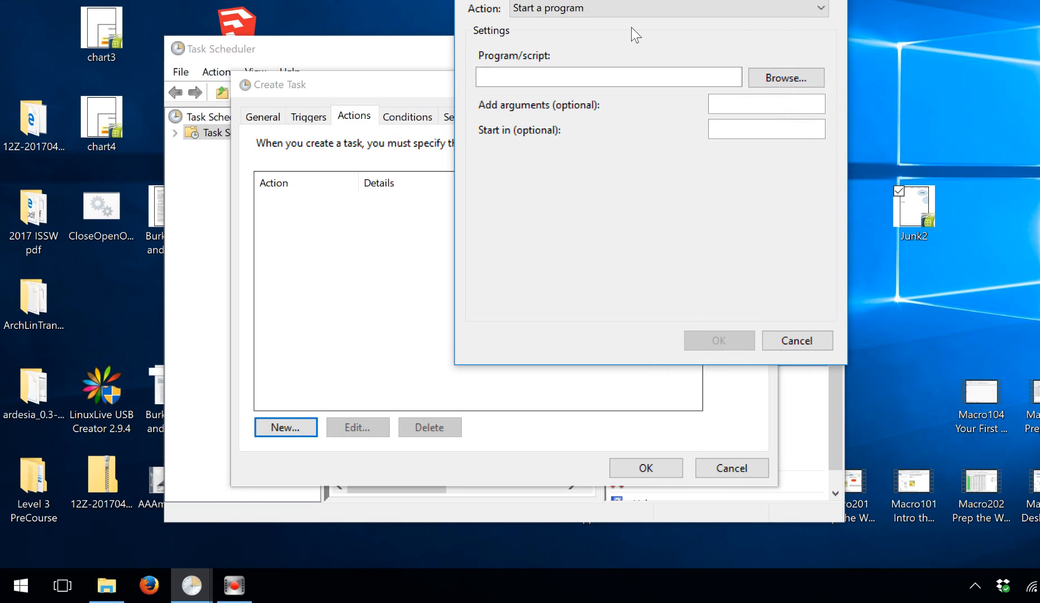
left_click_drag(687, 0, 567, 55)
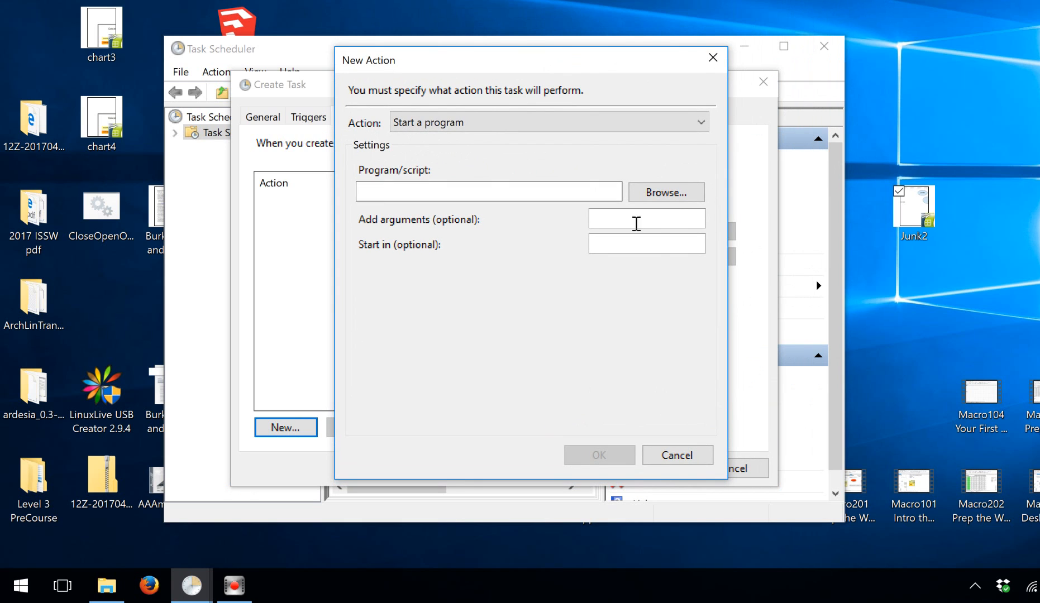
left_click(666, 192)
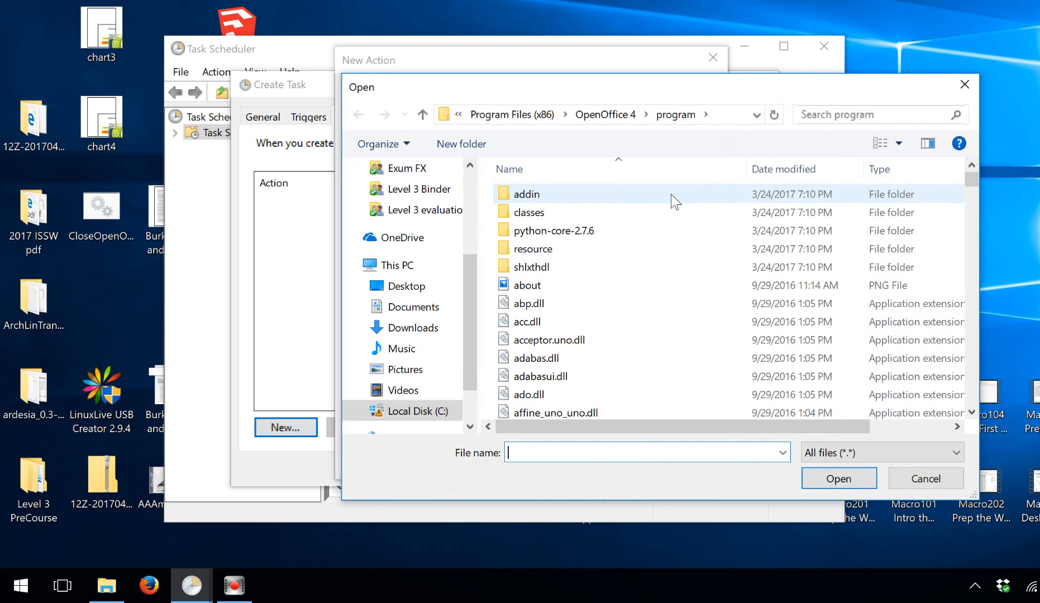
Choose scalc.exe in C:\Program Files (x86)\OpenOffice 4\program as the program to start.
left_click_drag(751, 98, 670, 82)
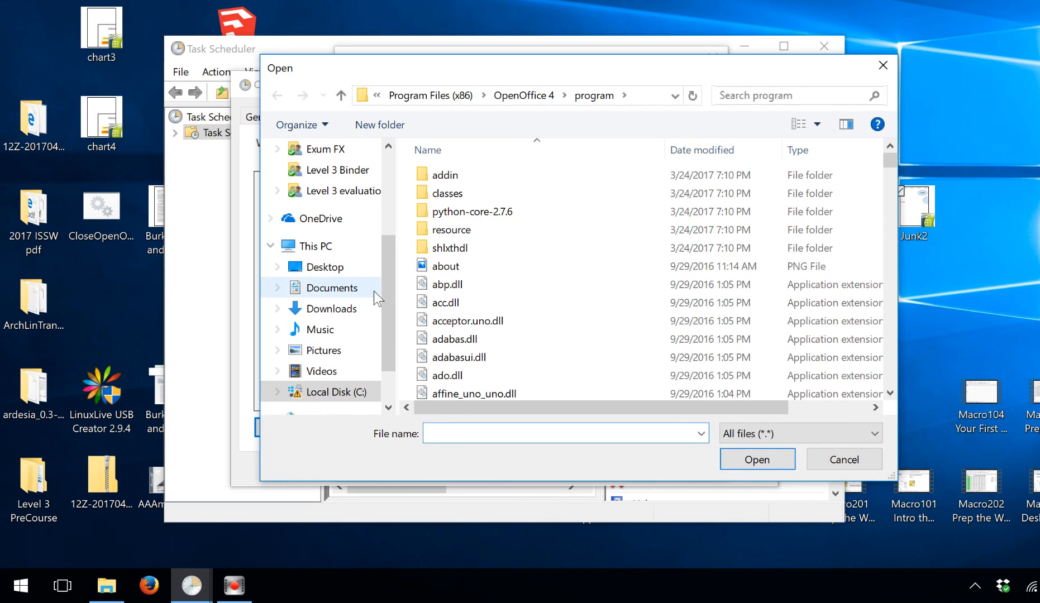
left_click_drag(391, 298, 388, 383)
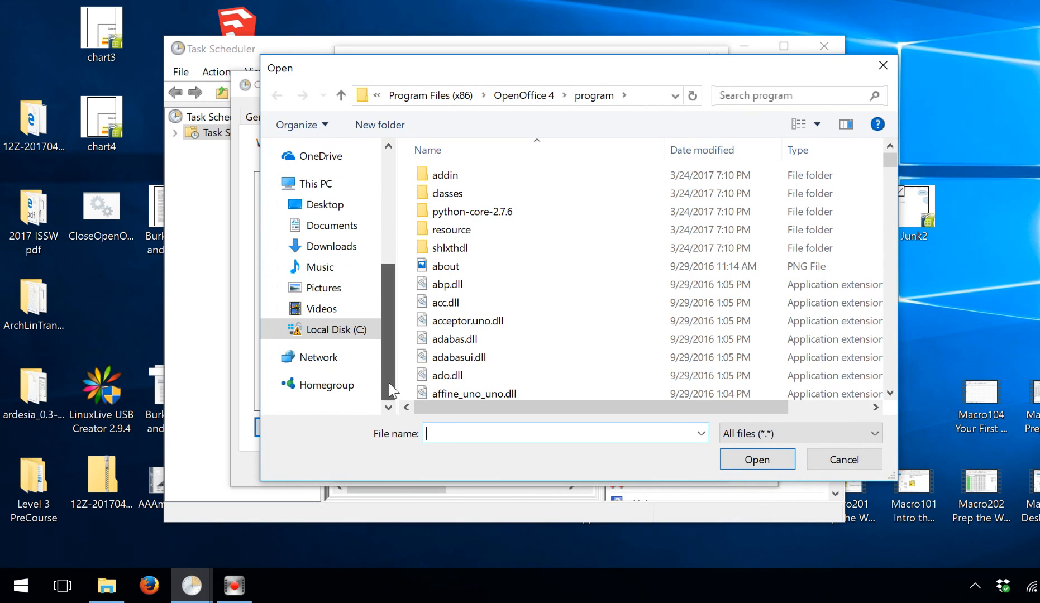
left_click(278, 330)
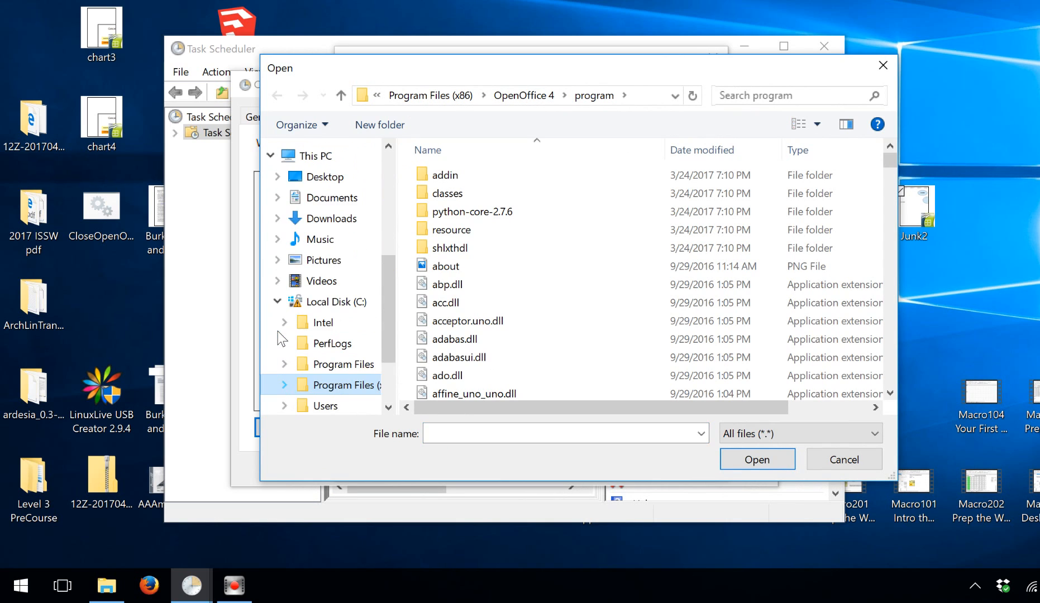
left_click(286, 385)
scroll(282, 386, "down", 2)
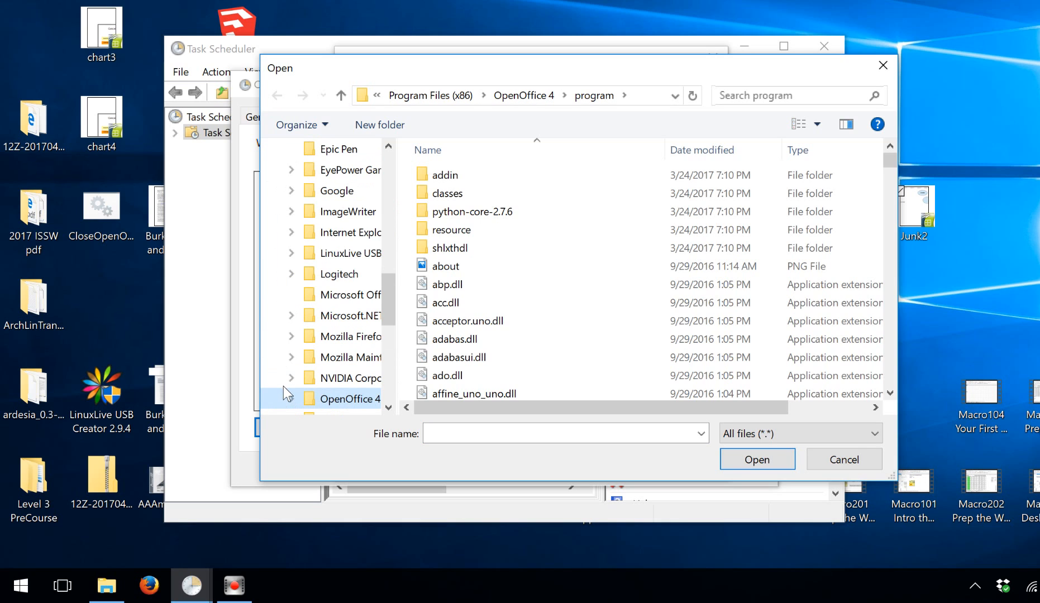
left_click(291, 399)
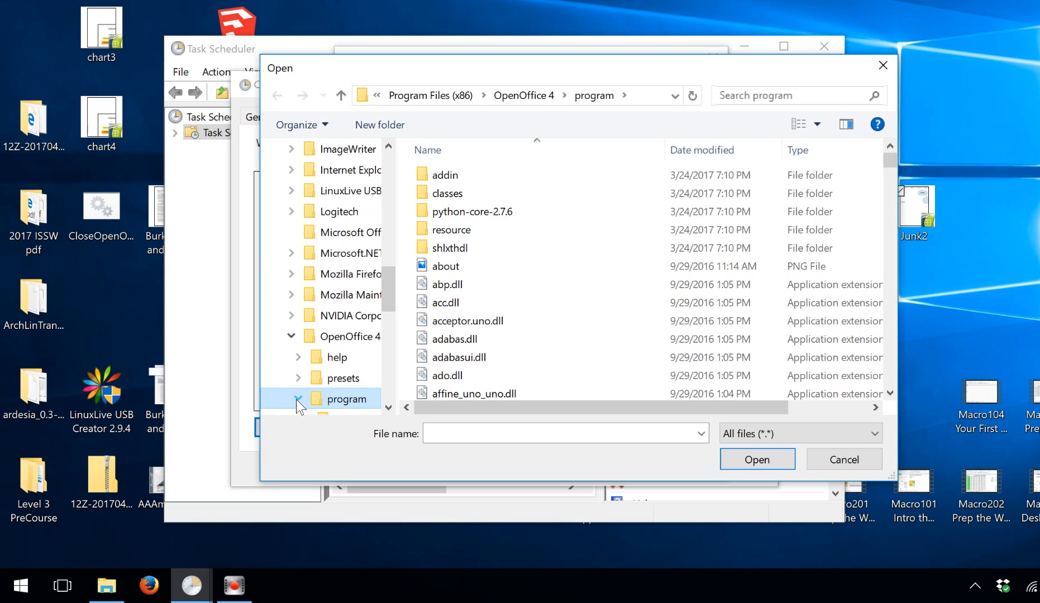
left_click(298, 399)
left_click_drag(890, 160, 863, 308)
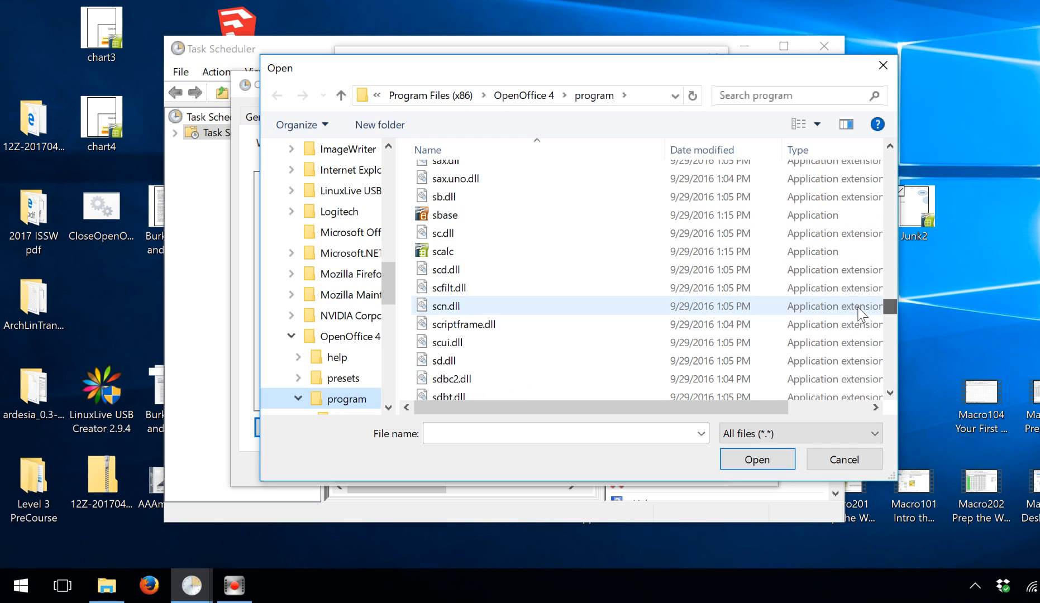
left_click(506, 258)
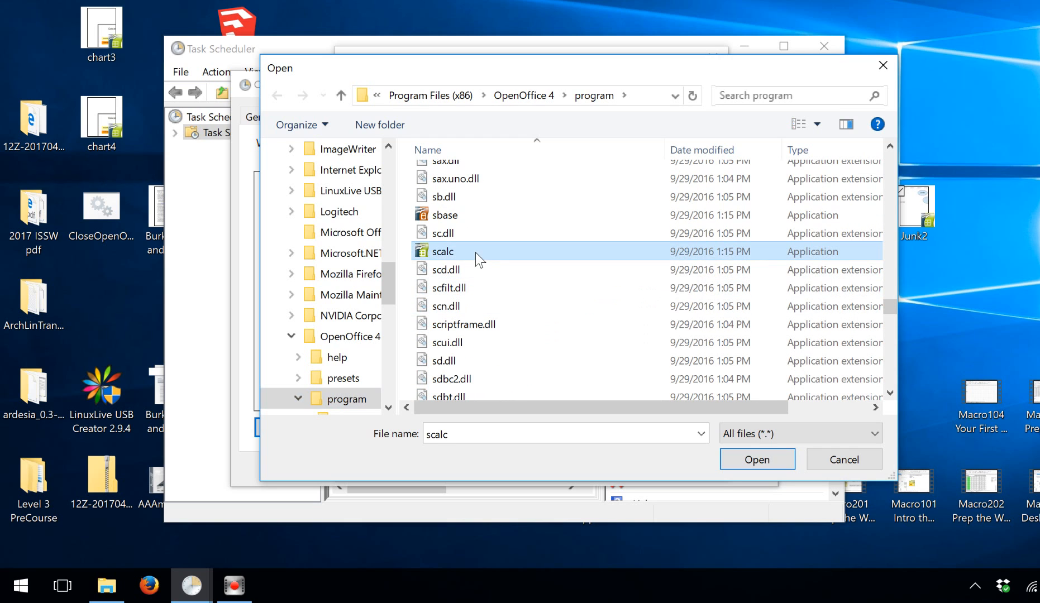
left_click(757, 462)
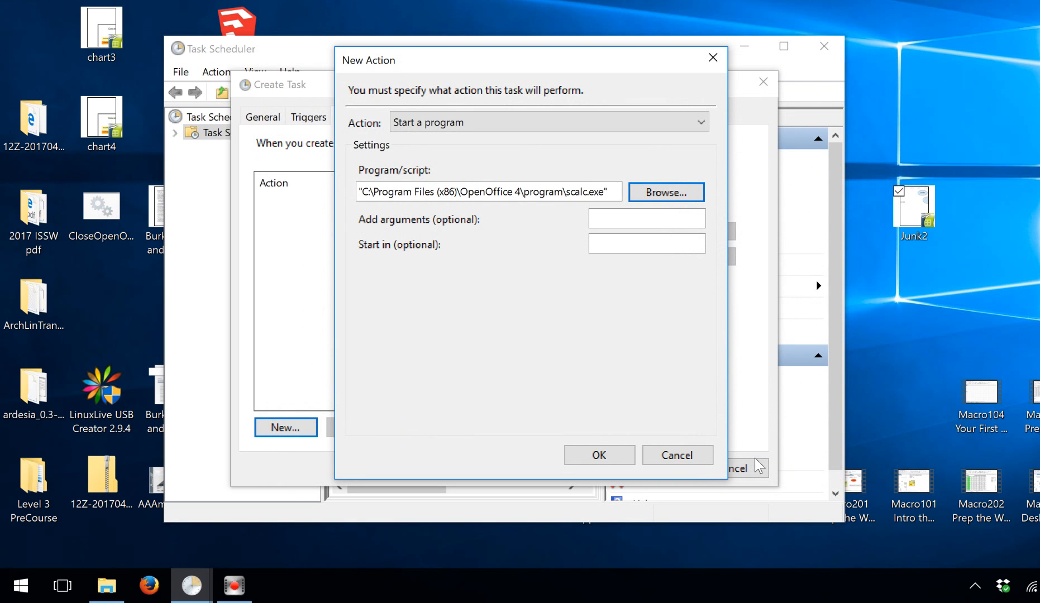
Copy Junk2's Desktop folder location from its file properties.
right_click(908, 213)
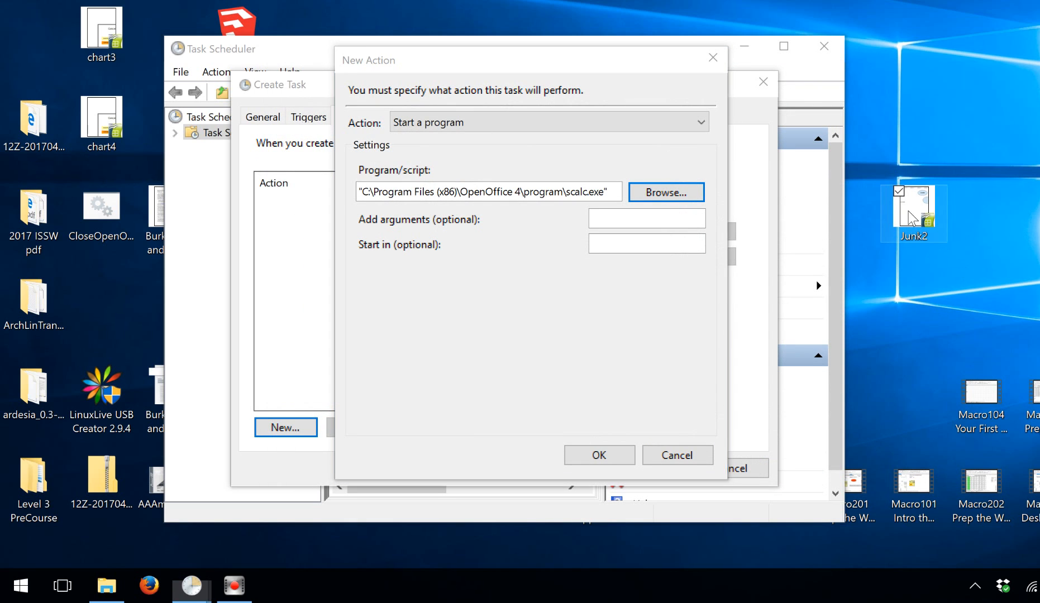
left_click(788, 531)
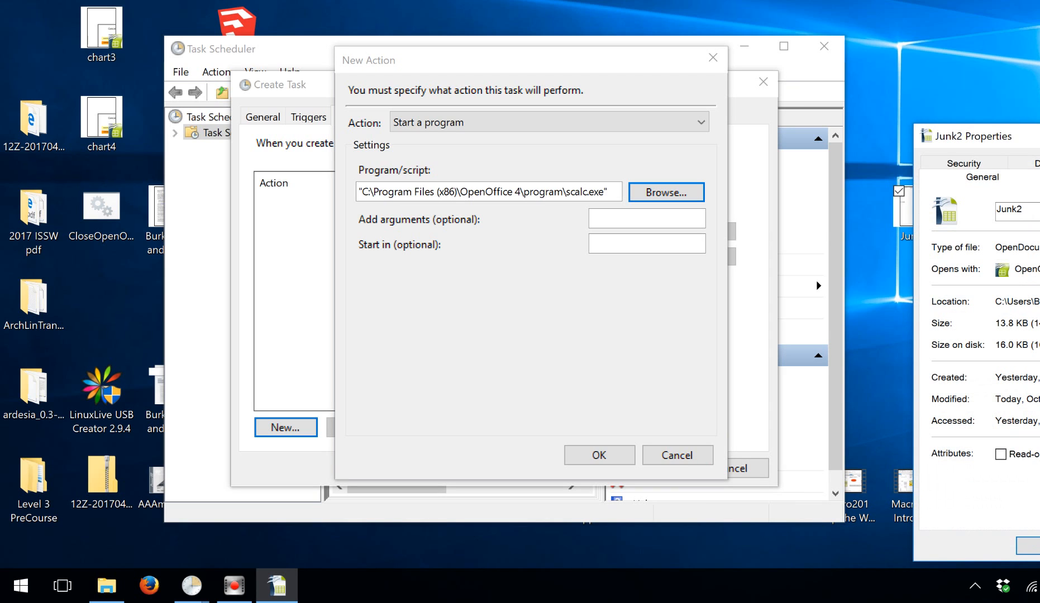
left_click_drag(1039, 302, 985, 305)
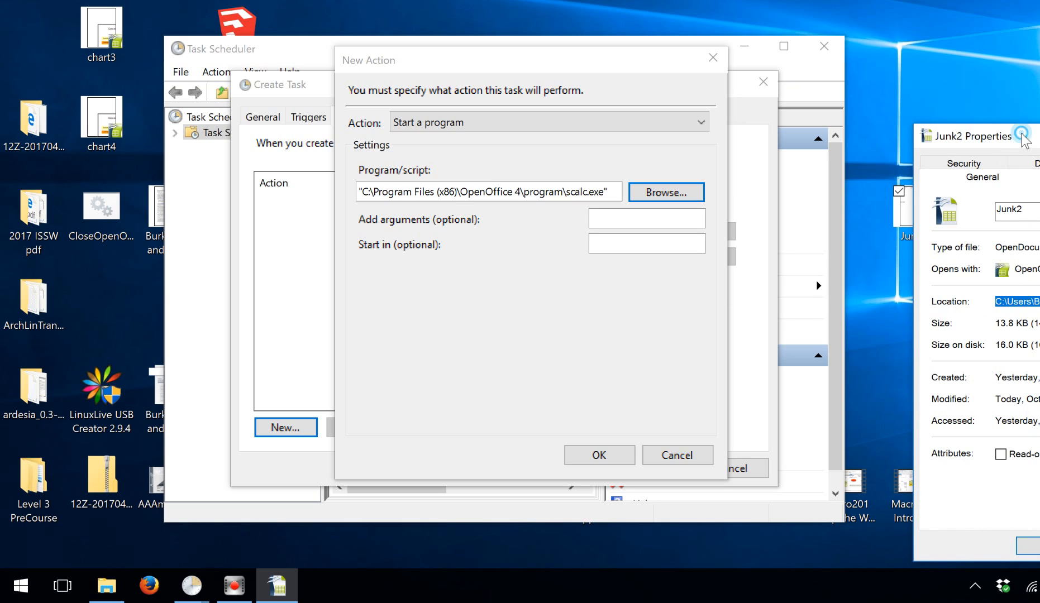
left_click_drag(1022, 135, 831, 98)
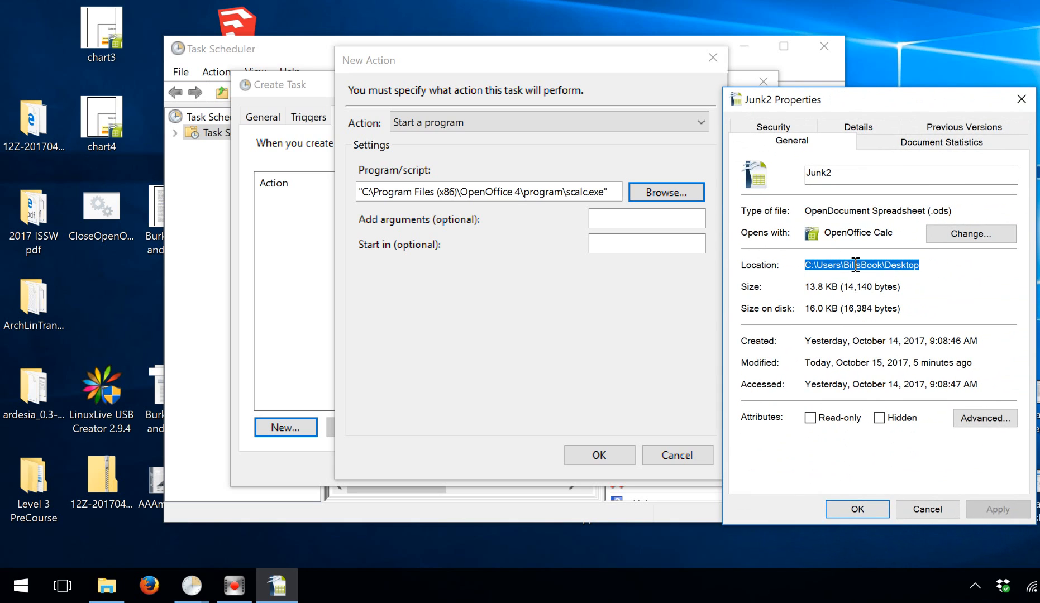
left_click(855, 507)
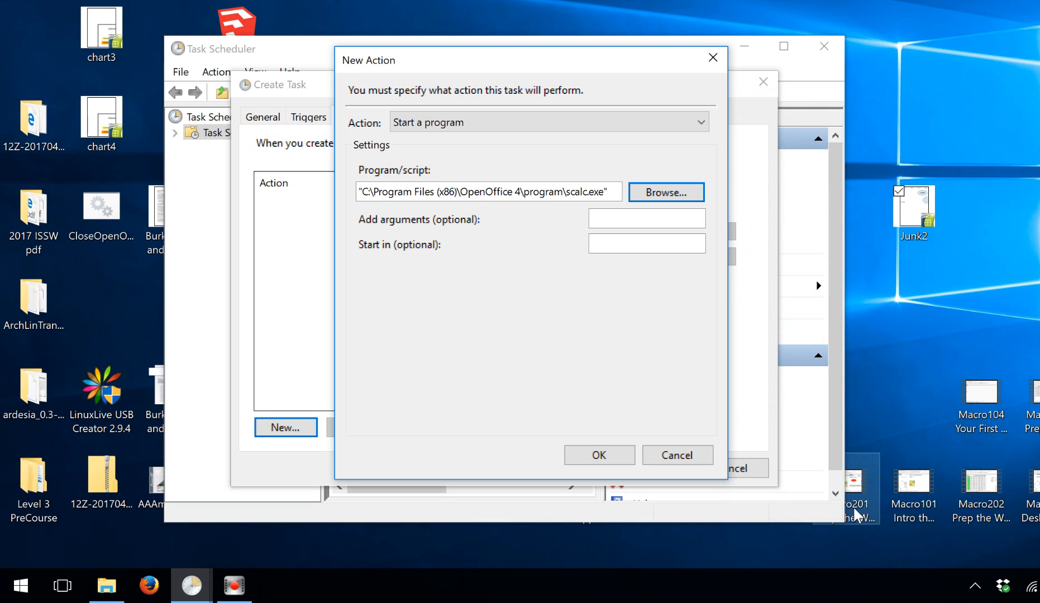
Set the action's argument to the Desktop path plus \Junk2.ods and confirm the action.
left_click(628, 219)
key("ctrl+v")
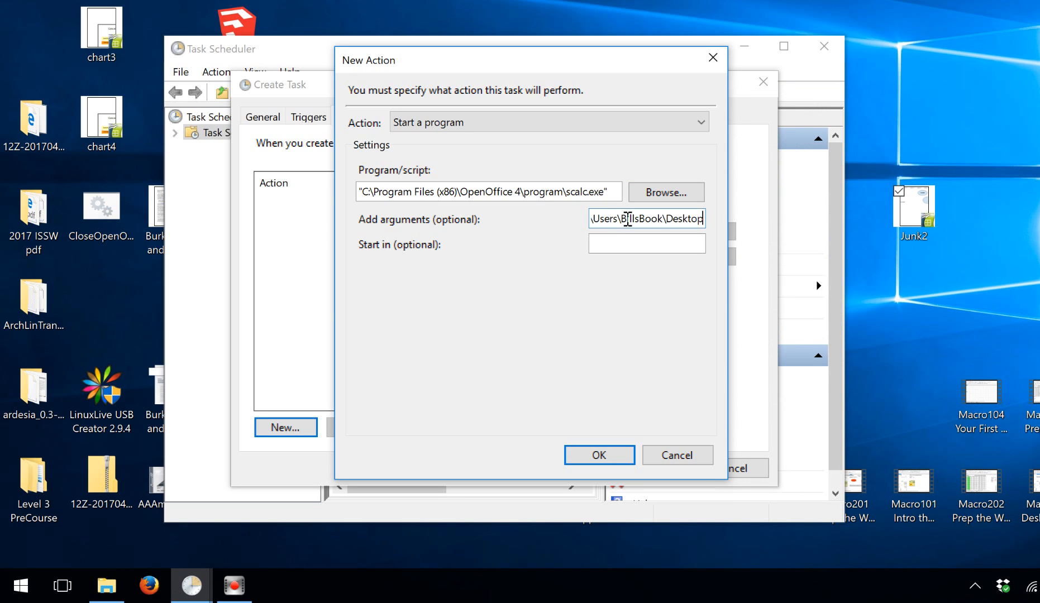
type("\\")
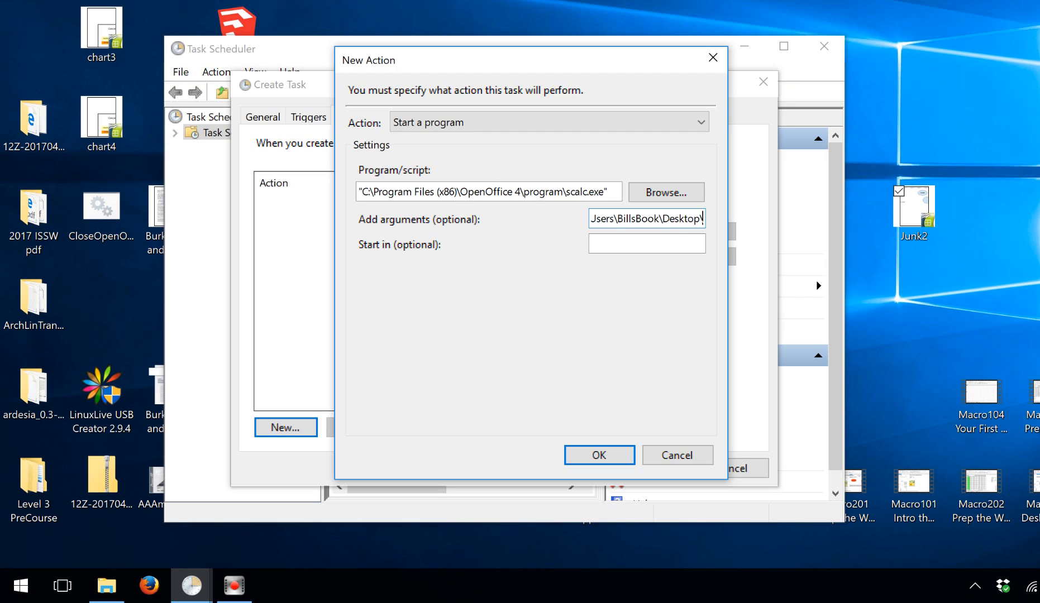
type("Jun")
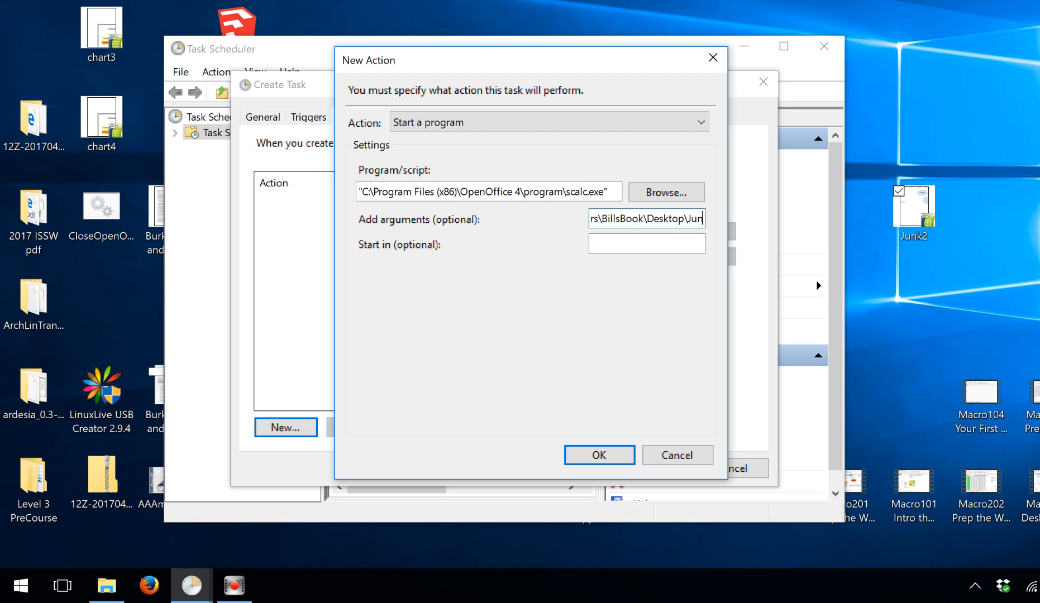
type("k2")
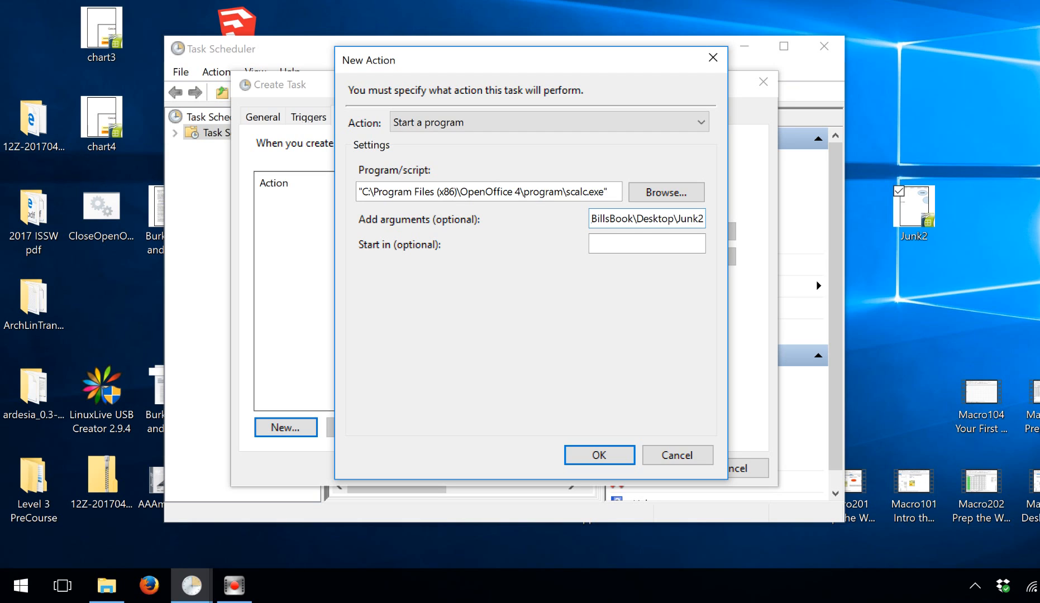
type(".ods")
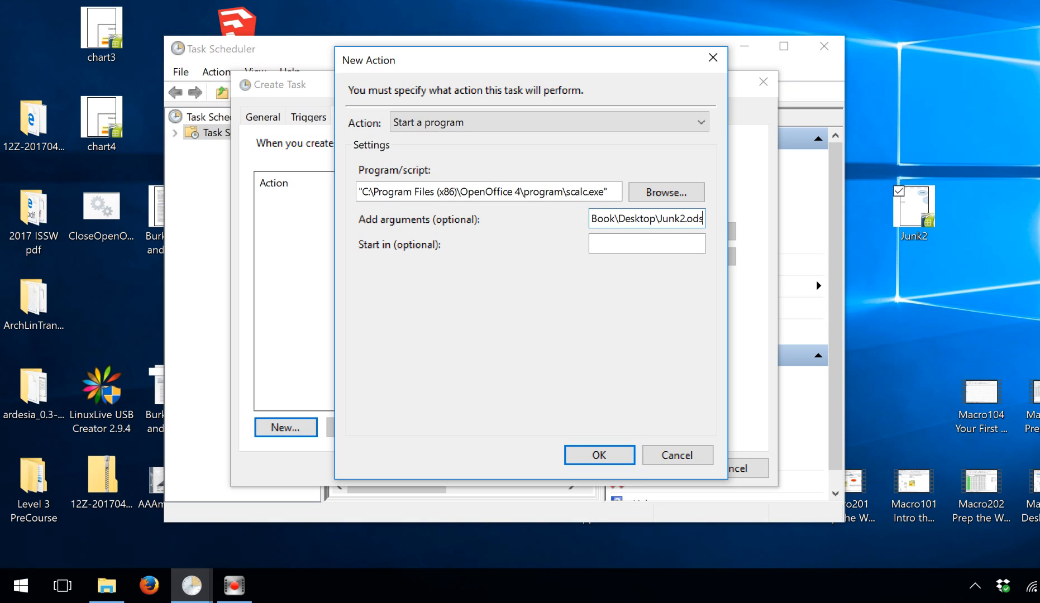
left_click(601, 455)
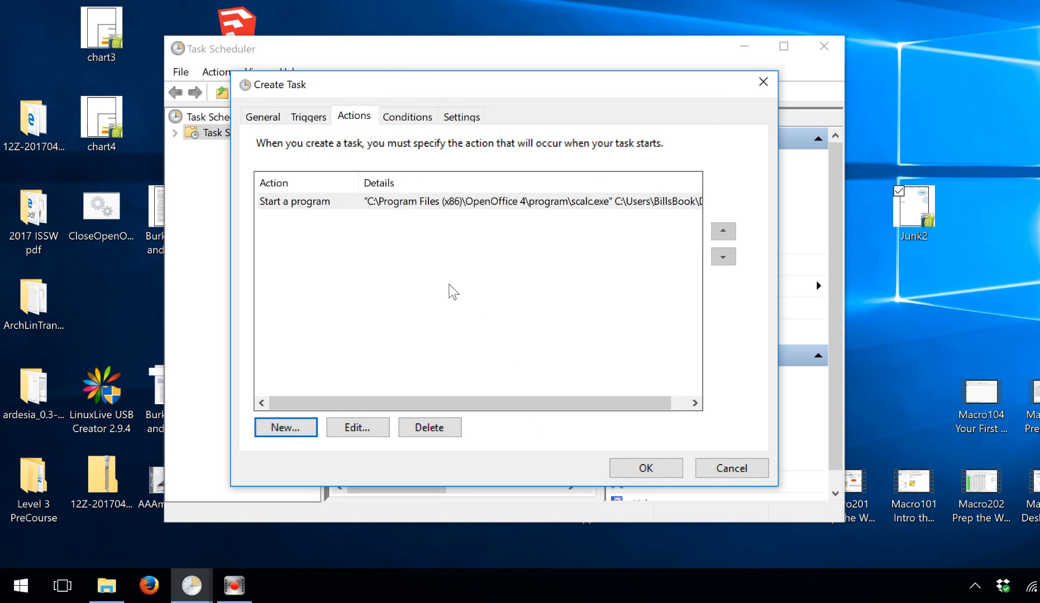
Uncheck the 'Start only if on AC power' condition so the task can run on battery.
left_click(412, 119)
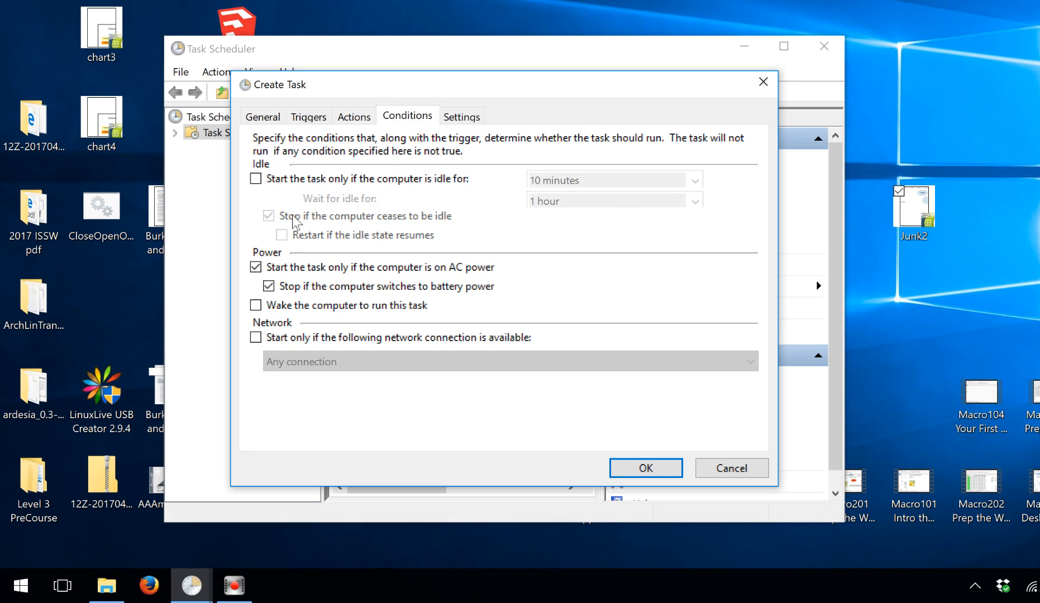
left_click(256, 268)
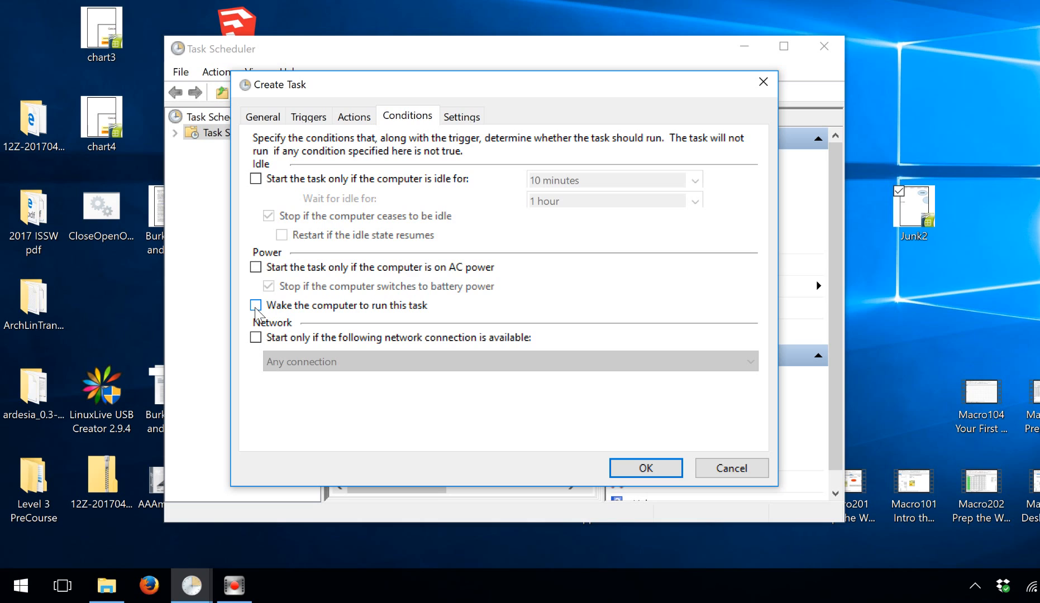
Limit the task's maximum run time to 1 hour and save the new task.
left_click(461, 117)
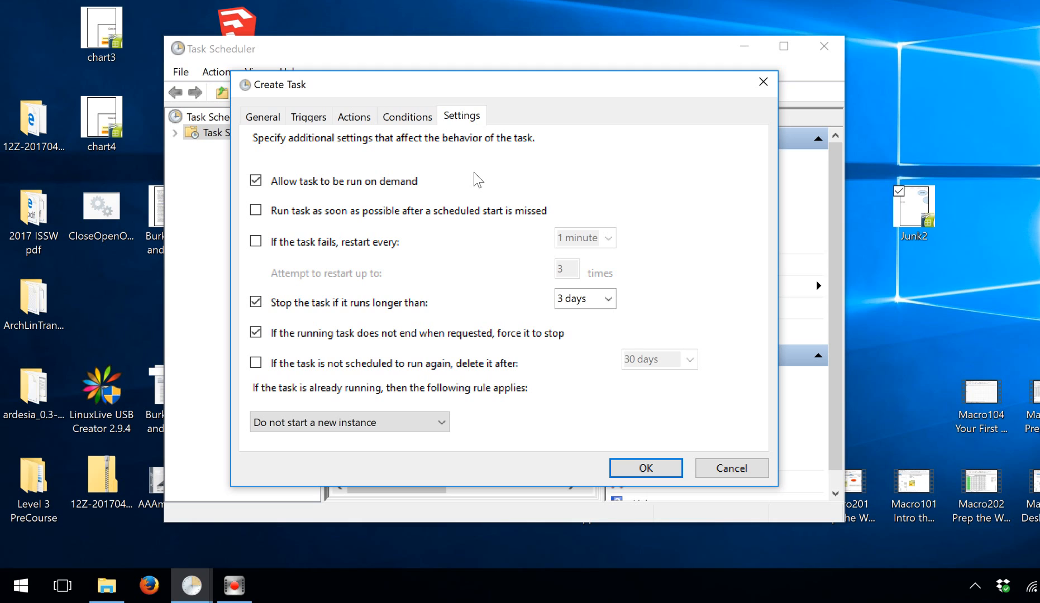
left_click(608, 299)
left_click(595, 316)
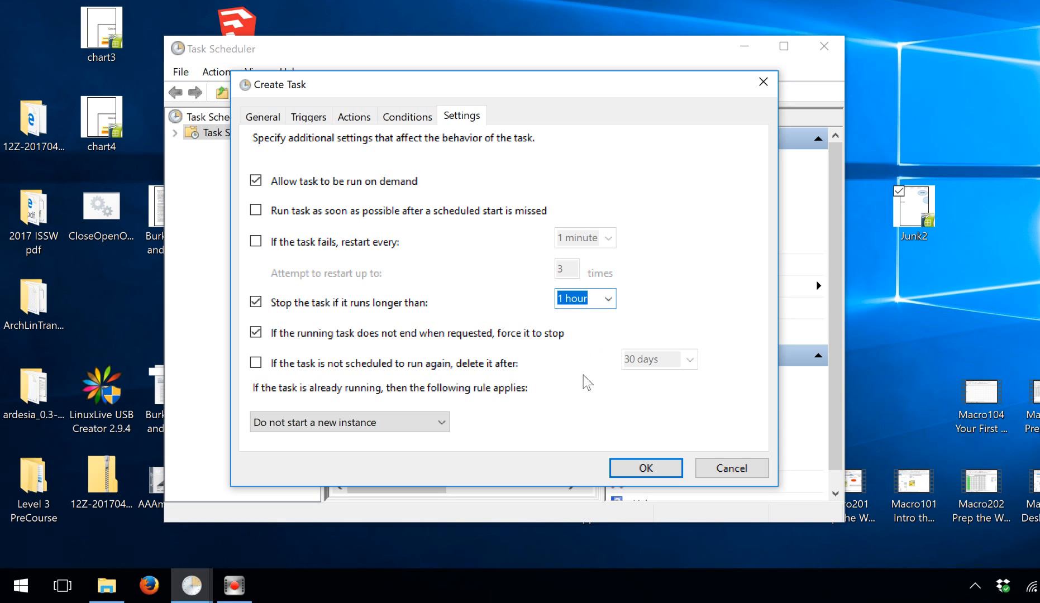
left_click(649, 468)
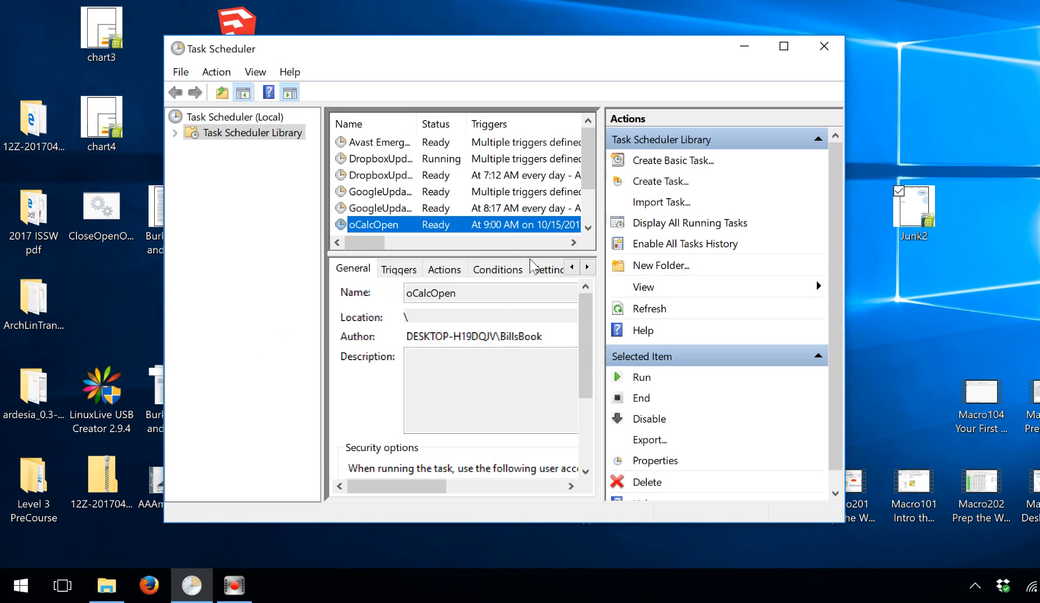
Change oCalcOpen's one-time trigger start from 9:00 AM to 9:02 AM on 10/15/2017.
right_click(484, 226)
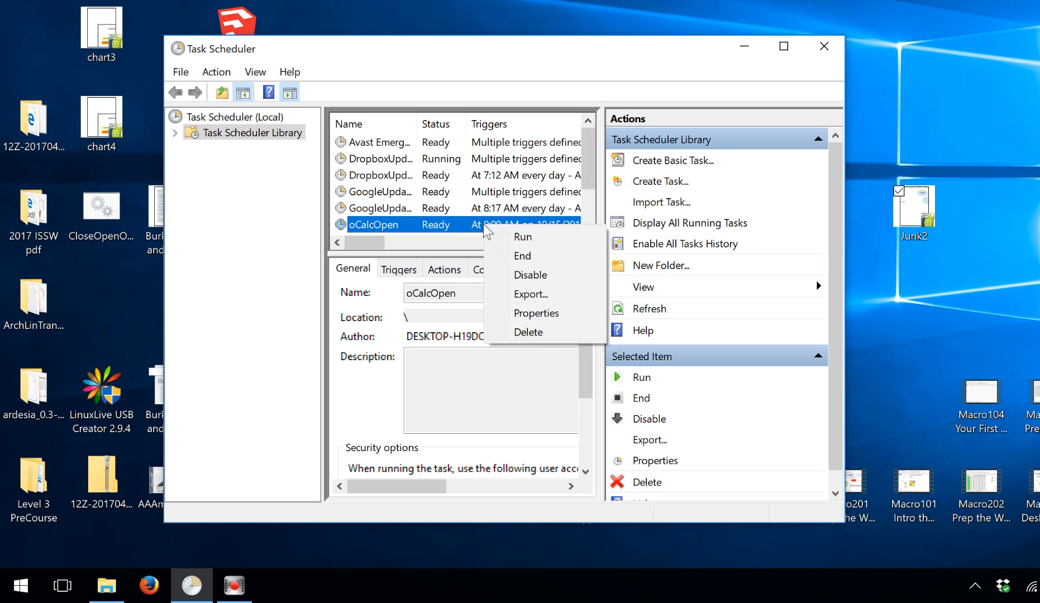
left_click(534, 315)
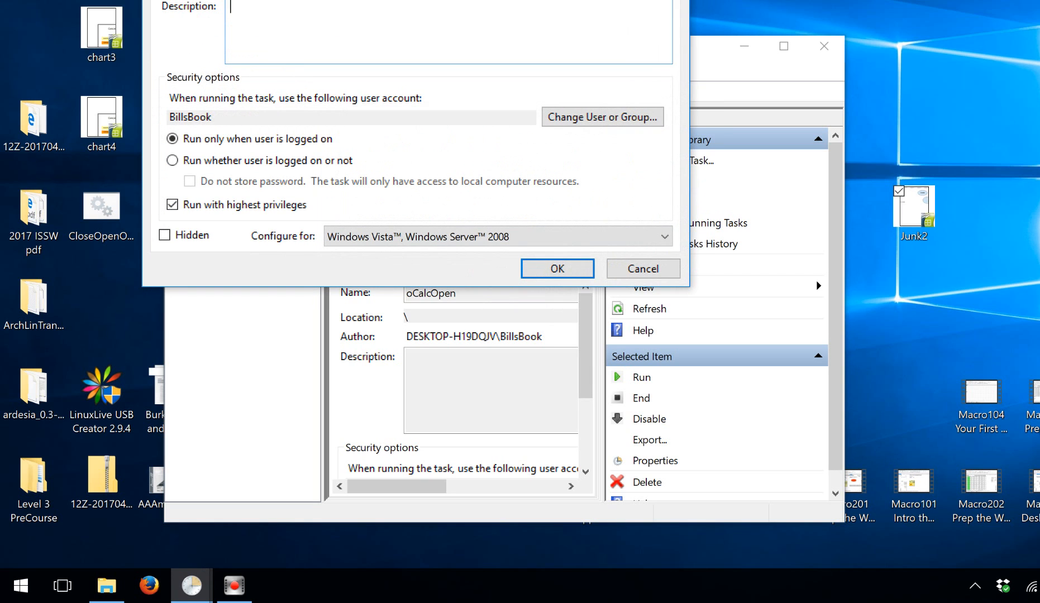
left_click_drag(303, 0, 293, 55)
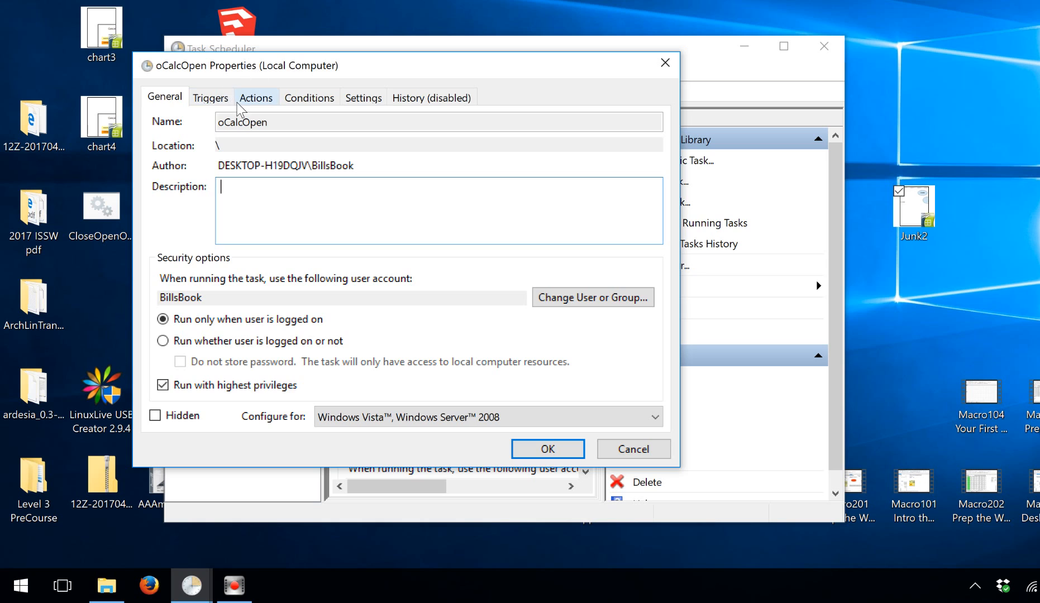
left_click(220, 101)
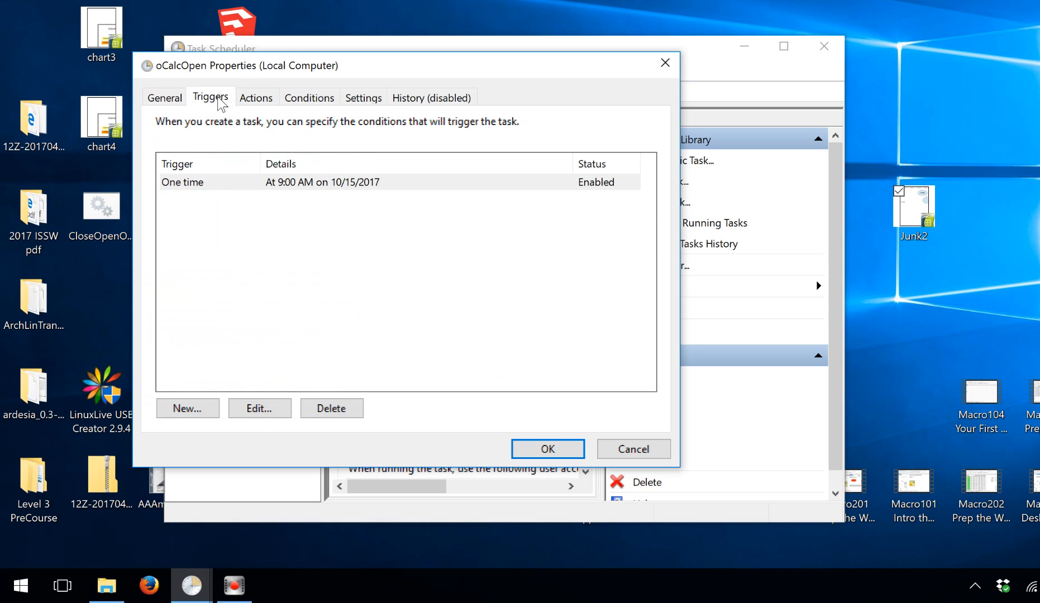
left_click(303, 184)
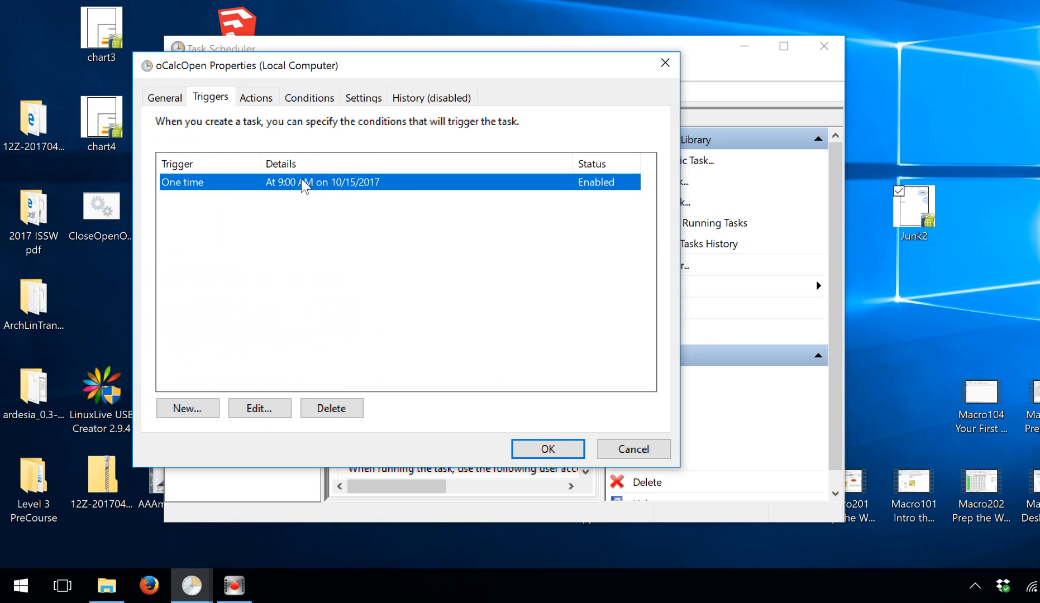
left_click(269, 409)
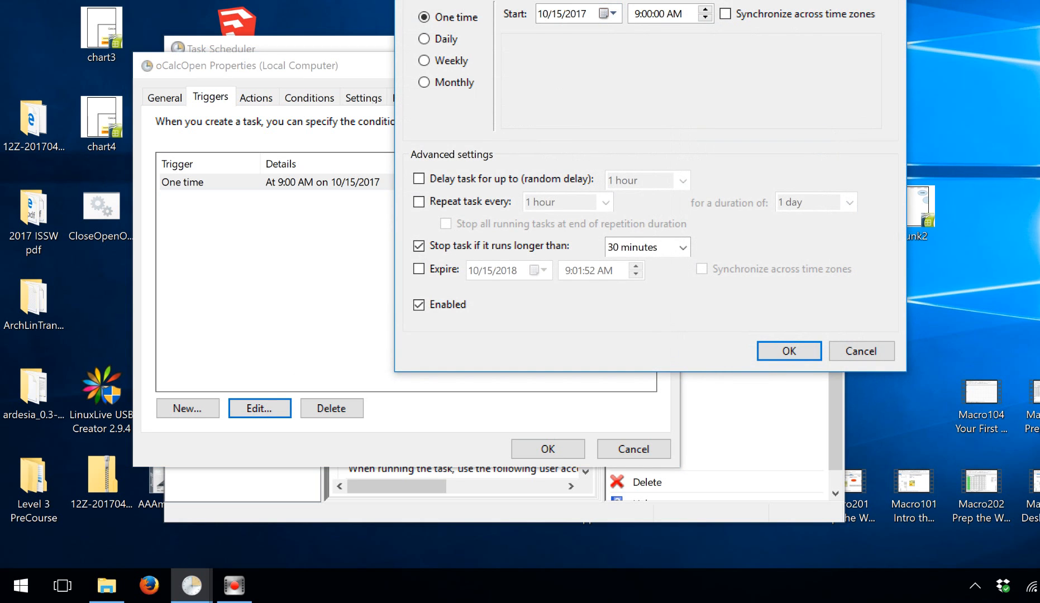
left_click_drag(663, 0, 531, 41)
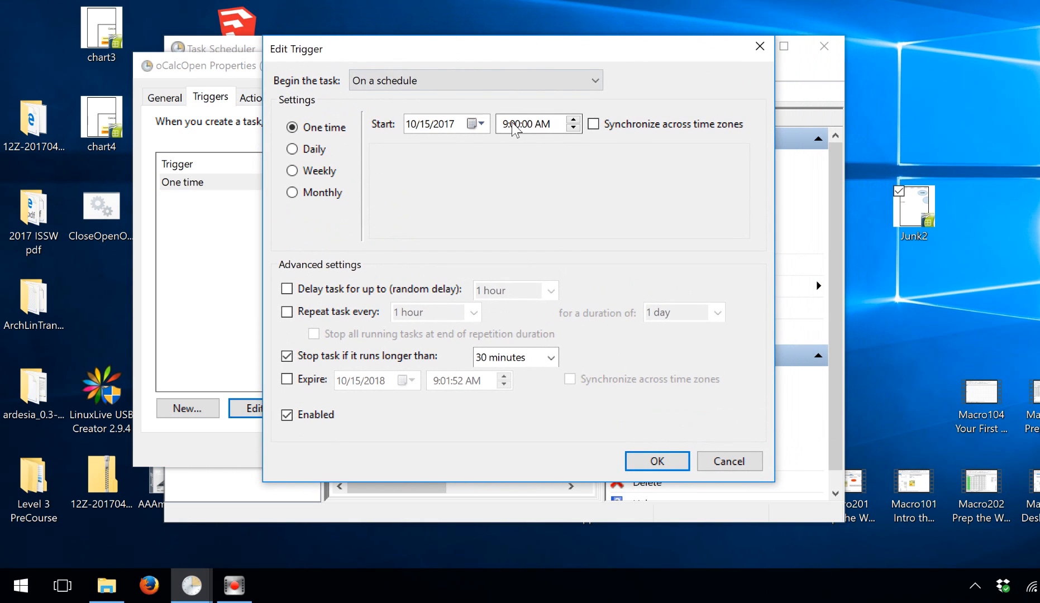
left_click(513, 124)
type("1")
key("Up")
left_click(656, 461)
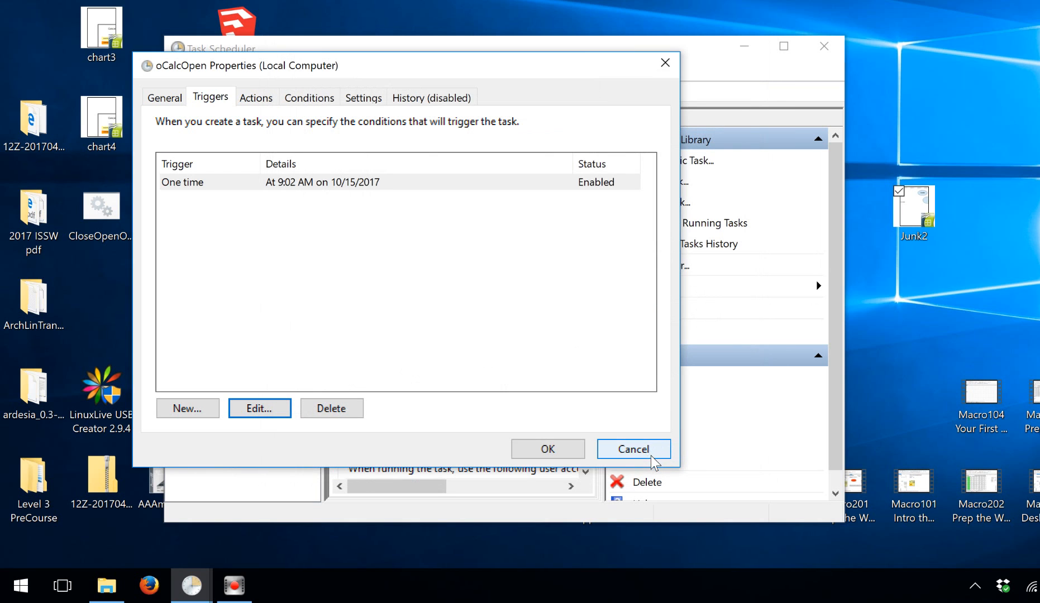
Save the rescheduled oCalcOpen task, then minimize and restore the Task Scheduler window.
left_click(561, 449)
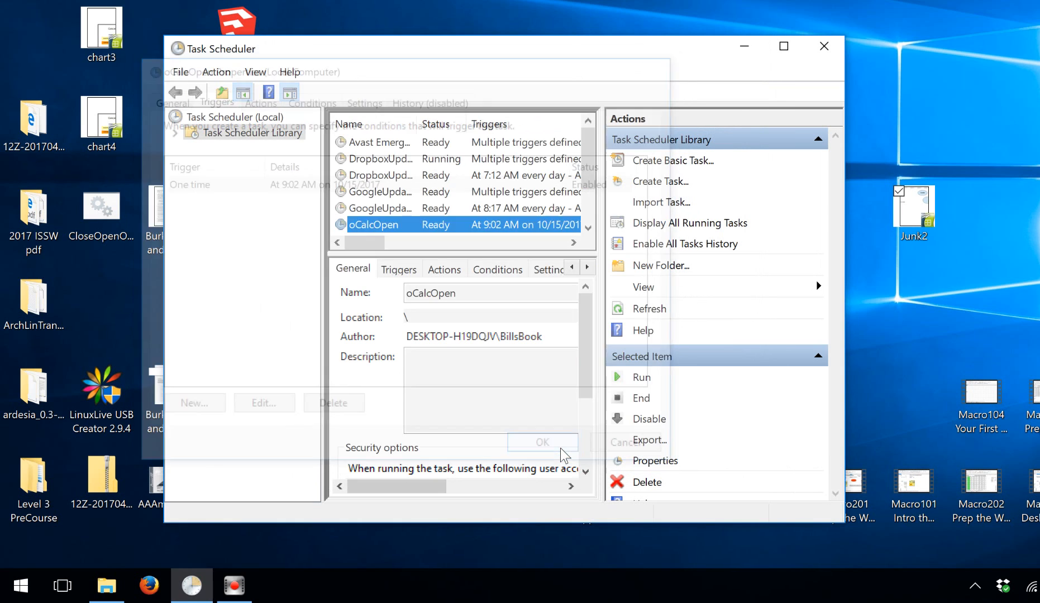
left_click(744, 50)
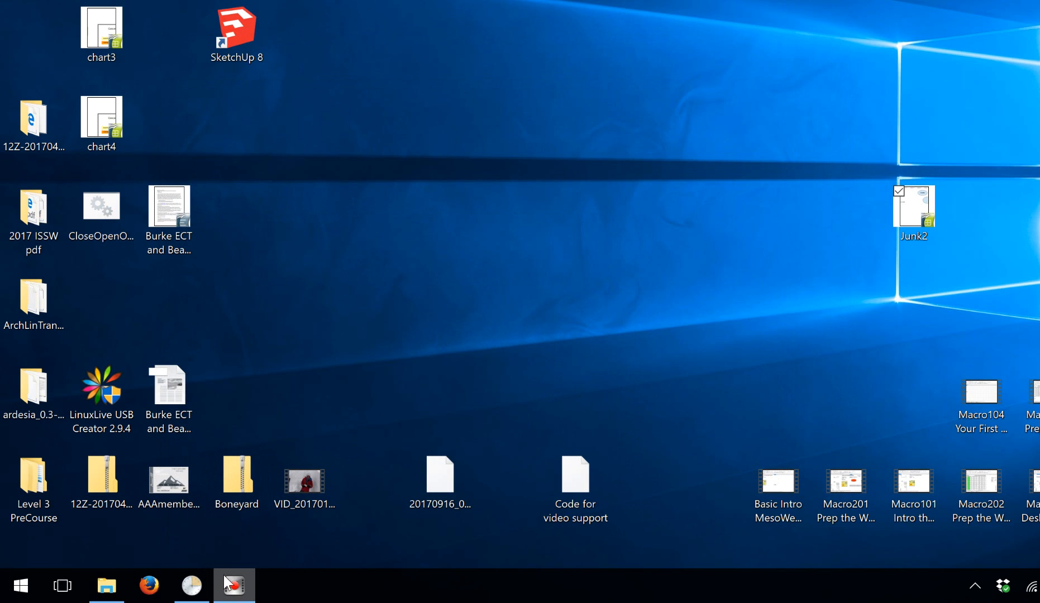
mouse_move(233, 590)
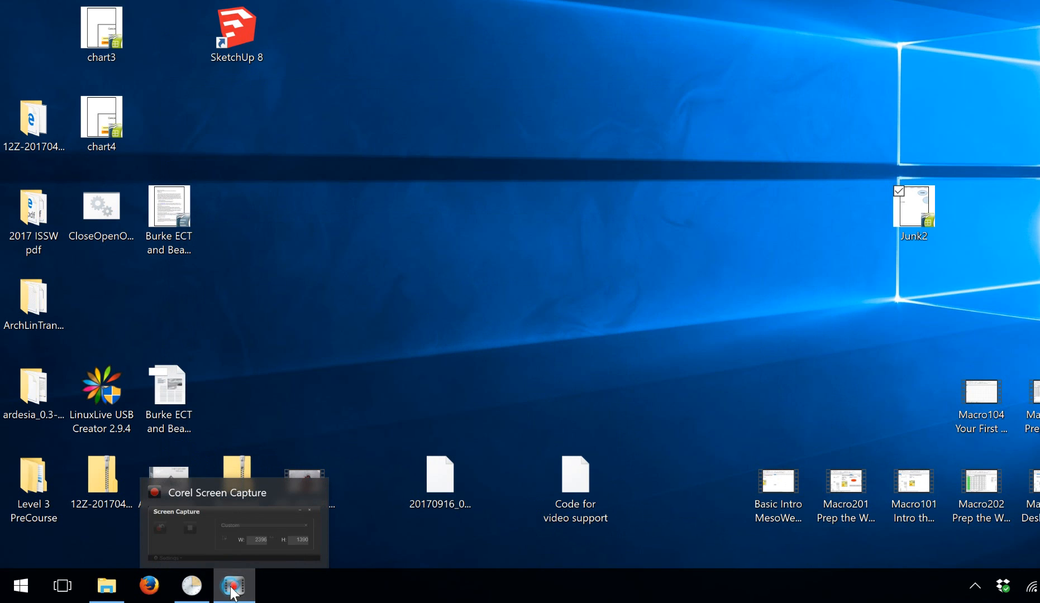
left_click(191, 586)
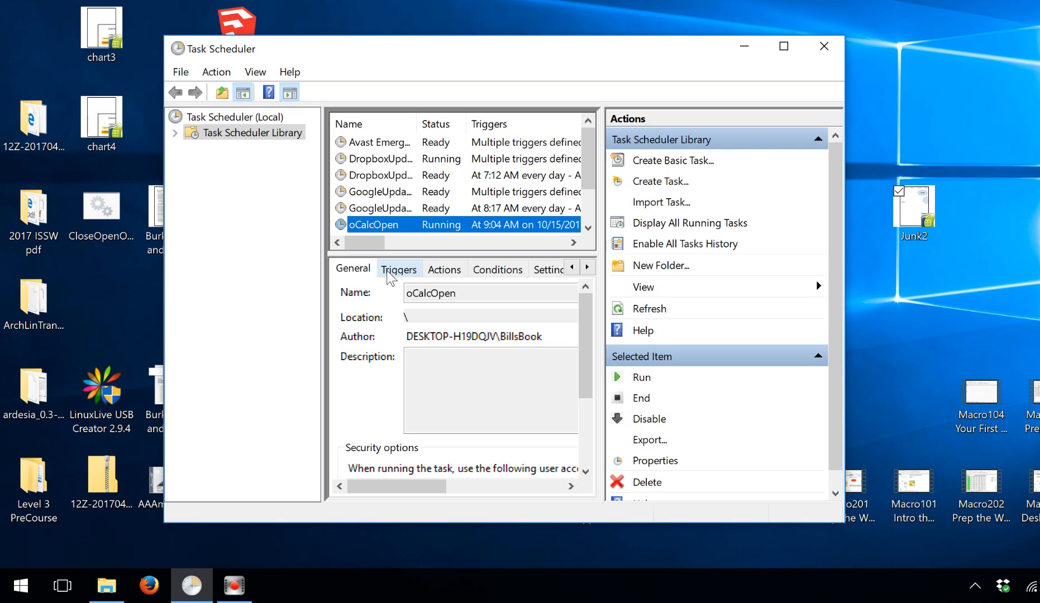
Select the Dropbox update task in the list, then close Task Scheduler.
left_click(441, 175)
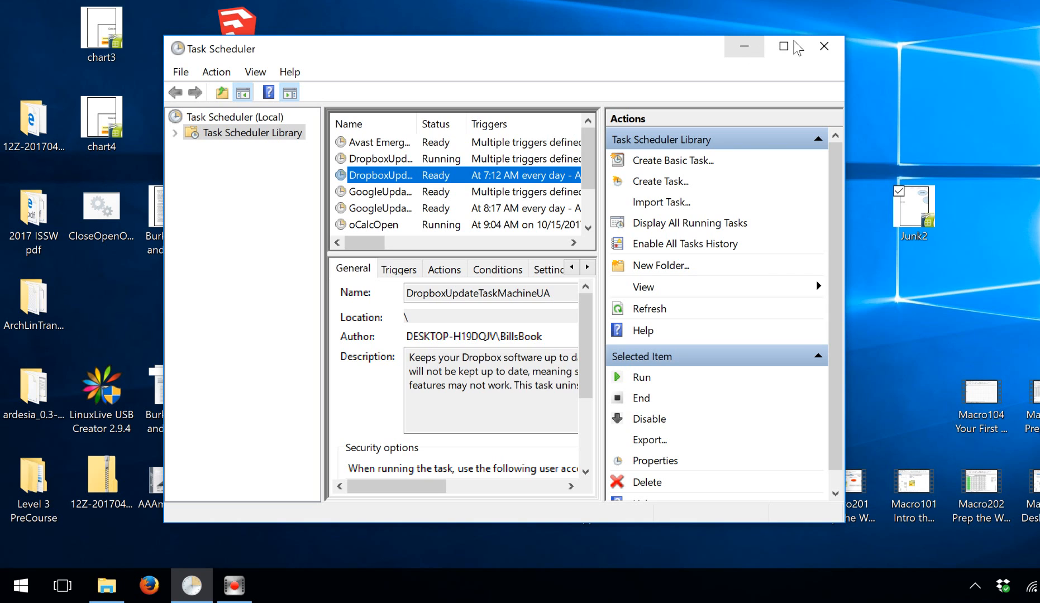
left_click(822, 47)
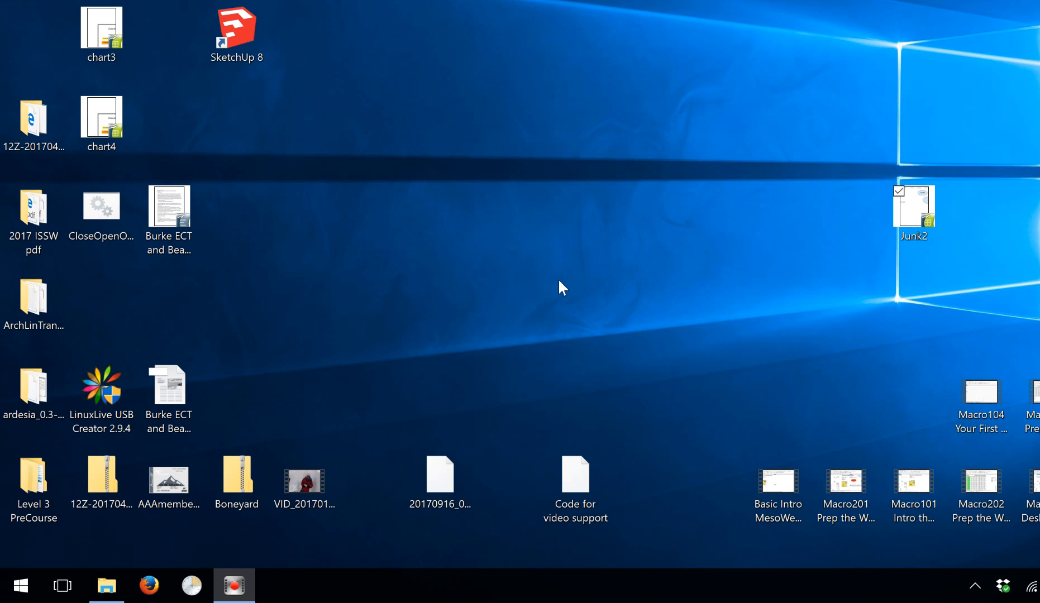
Open the selected Junk2.ods file in OpenOffice Calc.
key("Return")
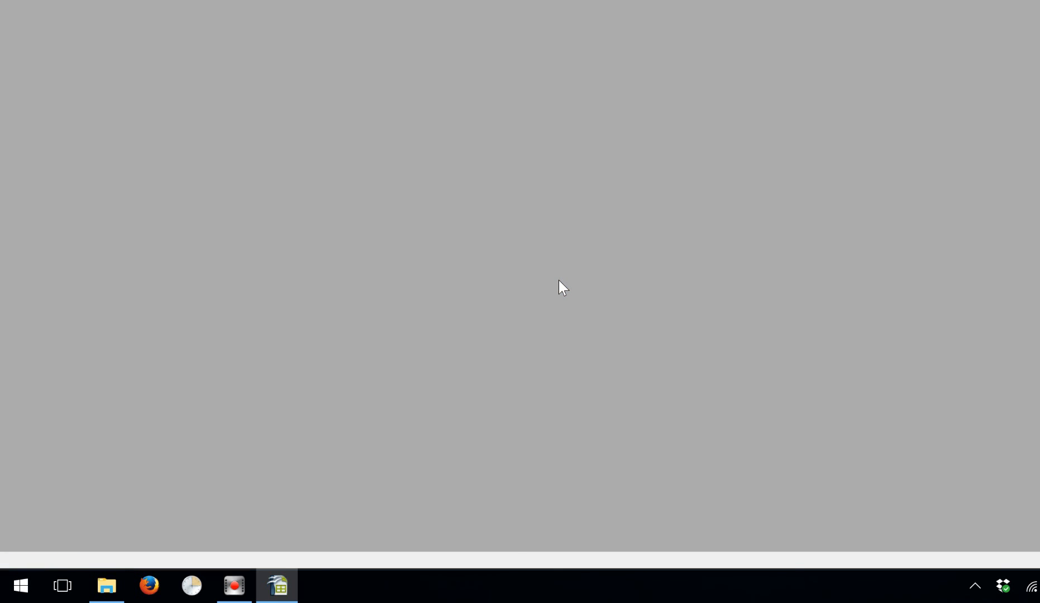